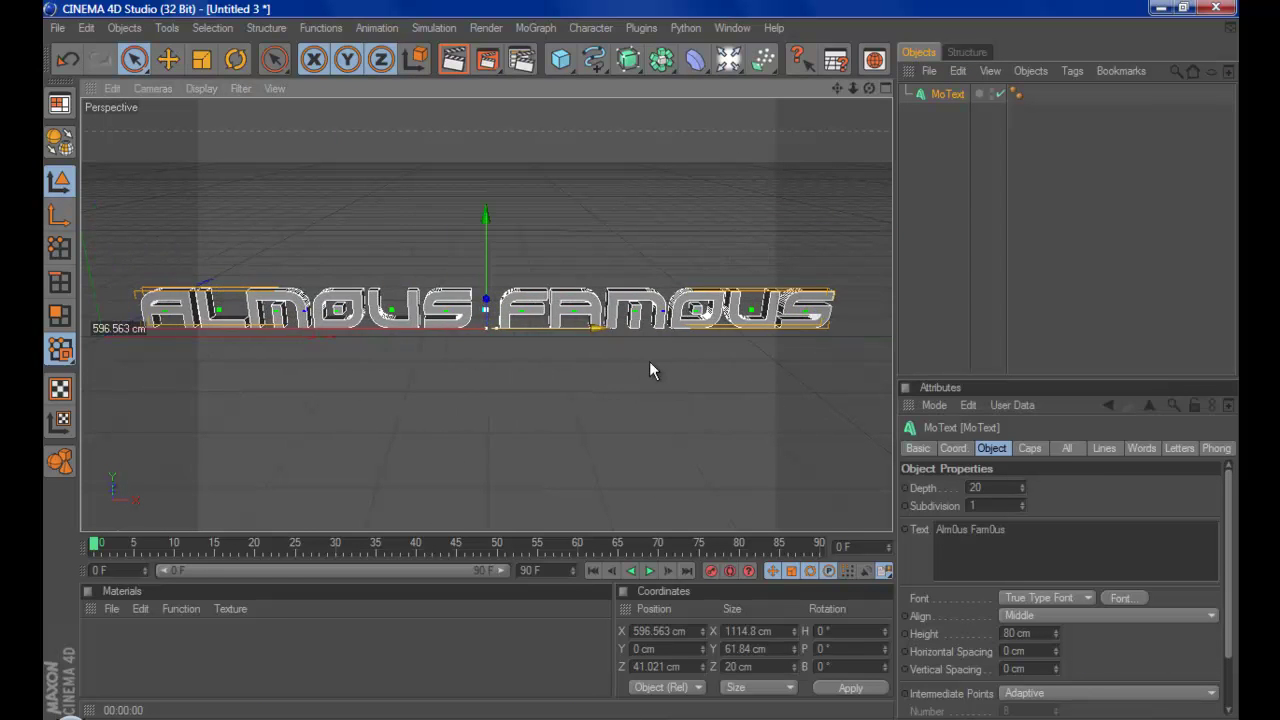
# Create a green reflective material 'Mat' and apply it to the Alm0us Fam0us MoText
pyautogui.doubleClick(119, 635)
pyautogui.doubleClick(108, 640)
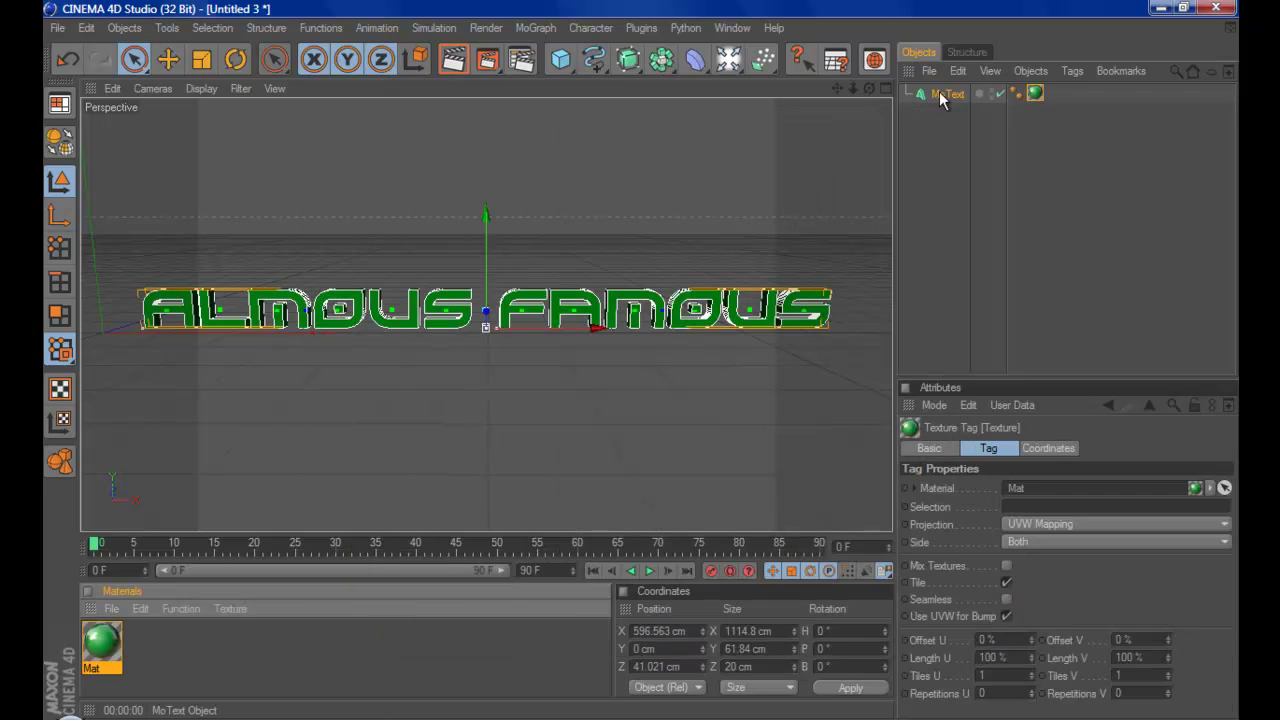
# Give the MoText Fillet Caps on start and end with a 3 cm radius
pyautogui.click(947, 93)
pyautogui.click(453, 59)
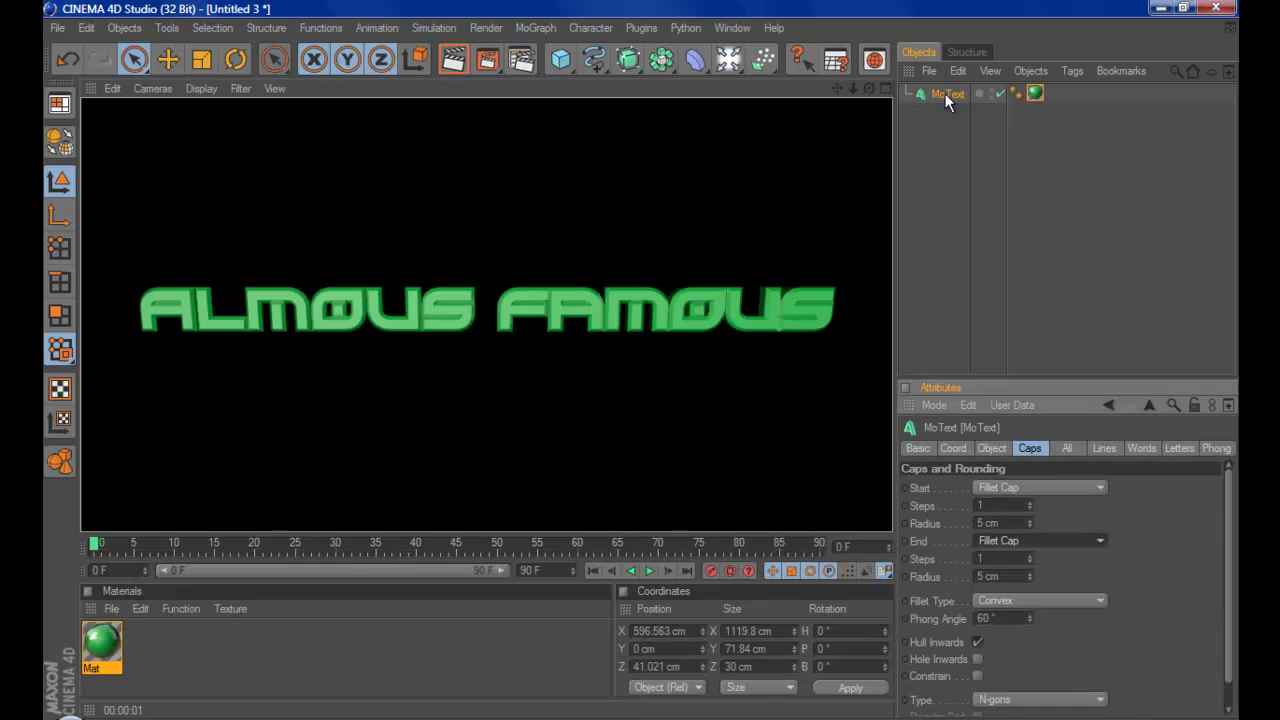
pyautogui.click(453, 59)
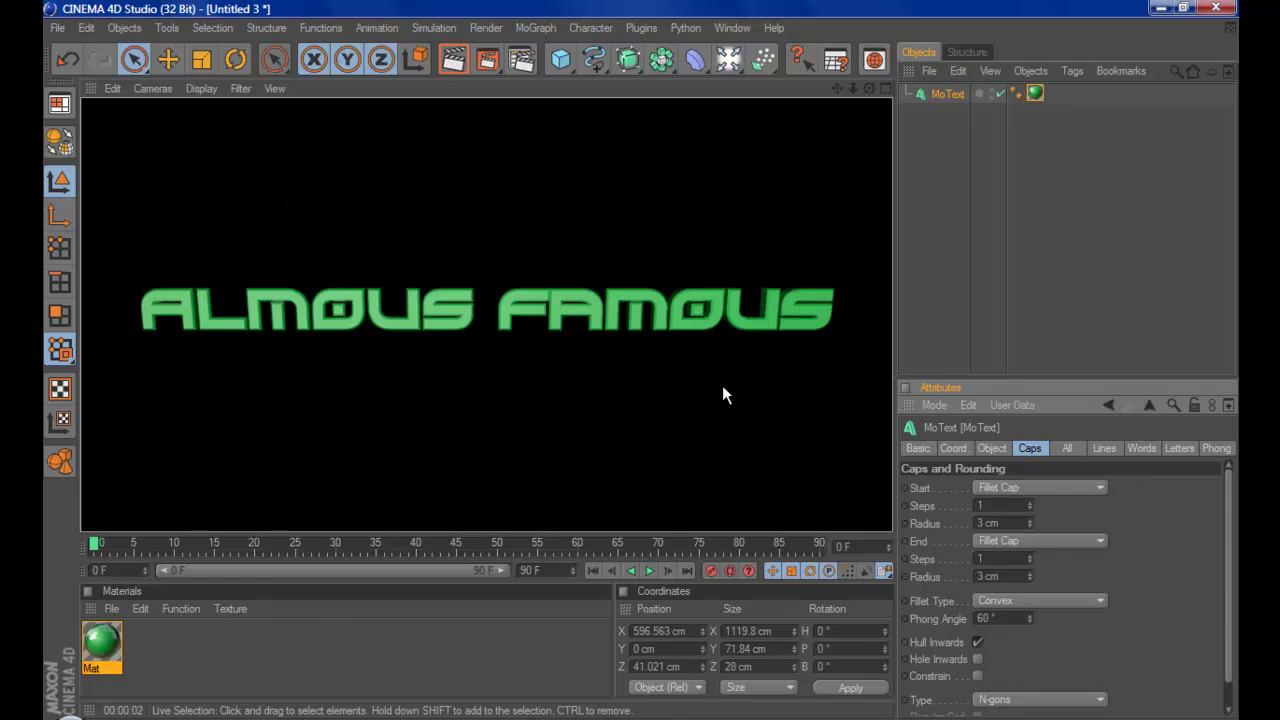
# Add two Omni lights, one in front of and one above the text, and preview-render
pyautogui.click(797, 59)
pyautogui.moveTo(110, 334); pyautogui.dragTo(486, 334)
pyautogui.moveTo(869, 88); pyautogui.dragTo(889, 72)
pyautogui.moveTo(674, 366); pyautogui.dragTo(507, 369)
pyautogui.hotkey('ctrl', 'r')
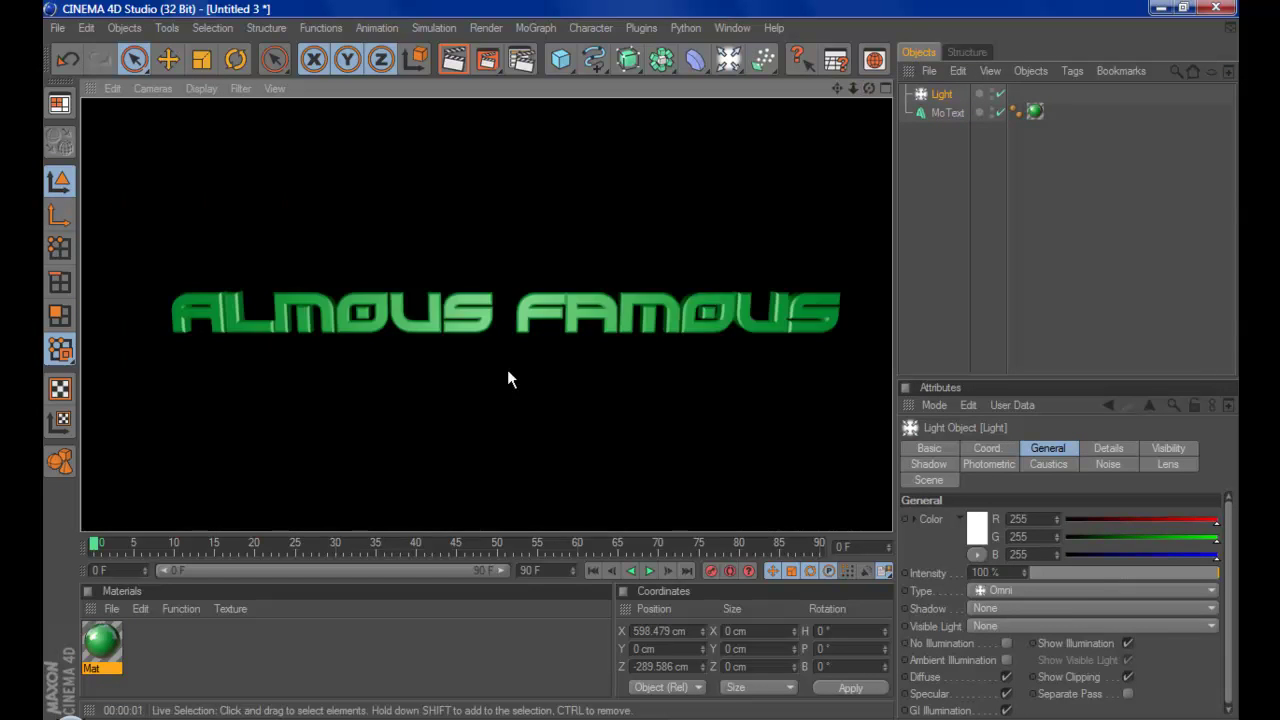
pyautogui.click(729, 59)
pyautogui.moveTo(176, 331); pyautogui.dragTo(500, 331)
pyautogui.moveTo(499, 246); pyautogui.dragTo(500, 100)
pyautogui.hotkey('ctrl', 'r')
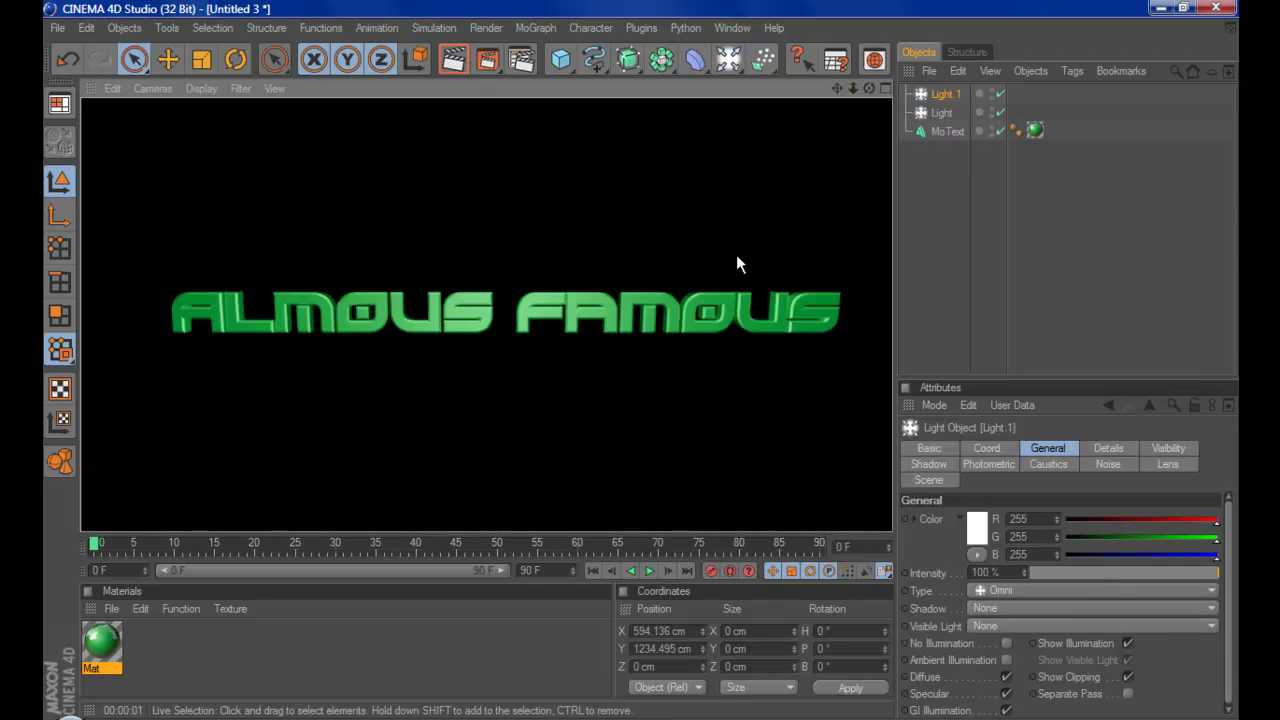
# In Render Settings Output, set the image width to 1980
pyautogui.hotkey('ctrl', 'b')
pyautogui.click(227, 69)
pyautogui.doubleClick(430, 94)
pyautogui.write('1980')
pyautogui.press('Tab')
# Set the output height to 1080 and save format to PNG with a file path
pyautogui.write('1080')
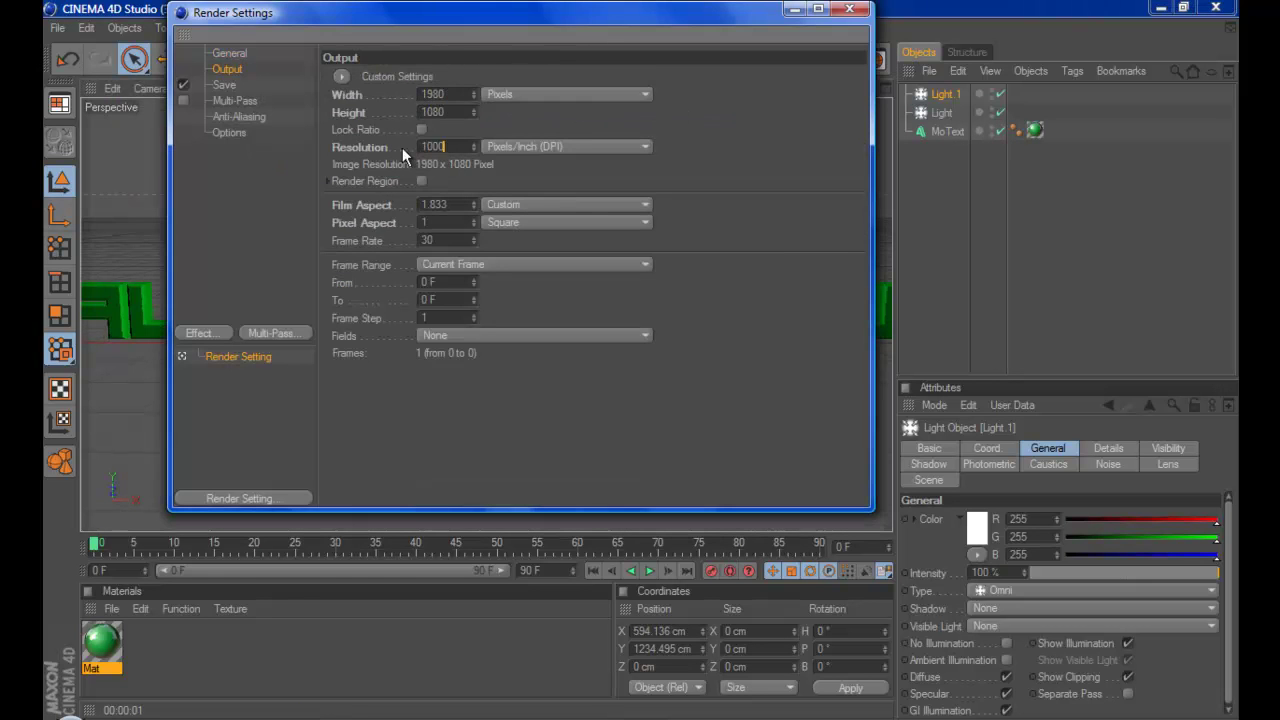
pyautogui.click(224, 85)
pyautogui.click(550, 128)
pyautogui.click(500, 200)
pyautogui.click(843, 111)
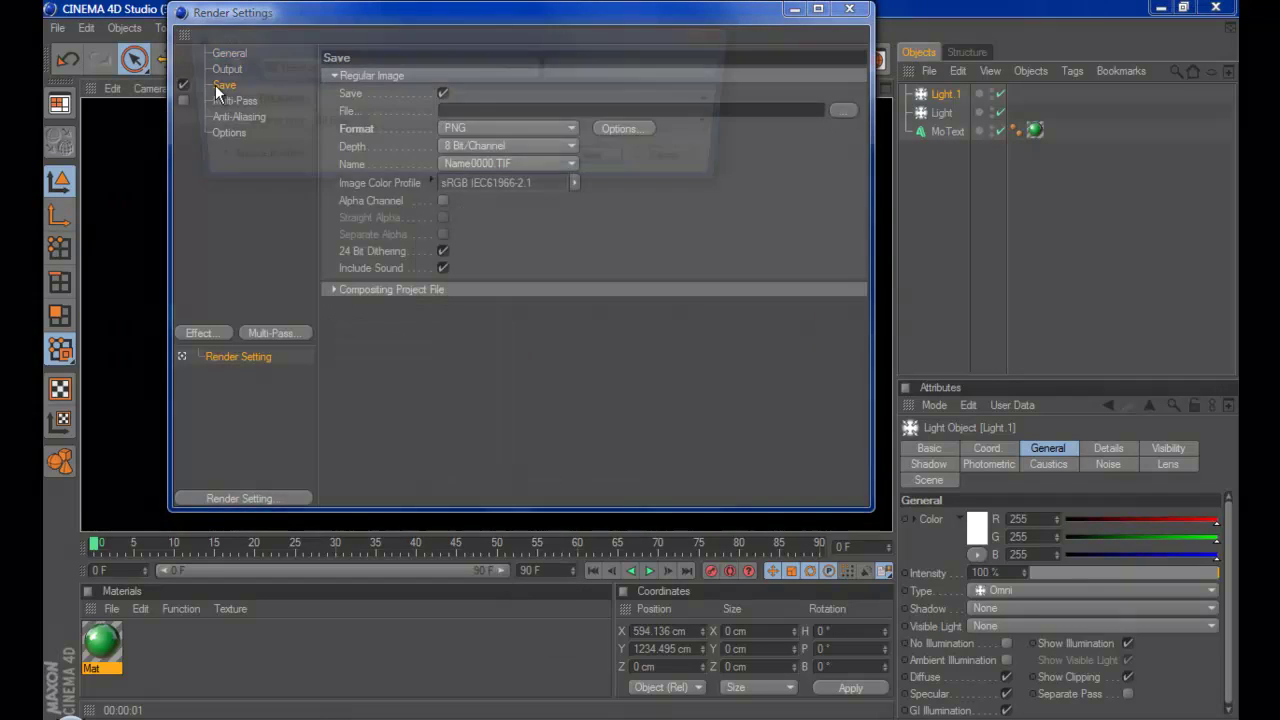
pyautogui.click(238, 117)
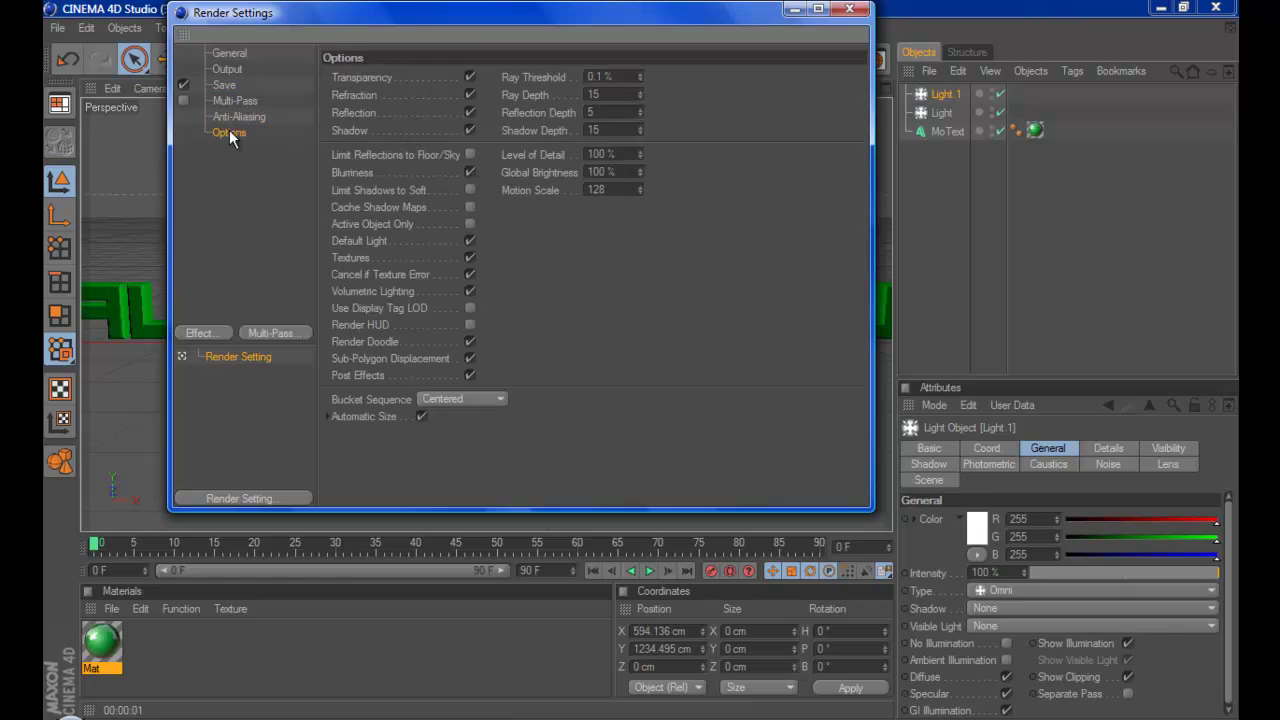
pyautogui.click(848, 12)
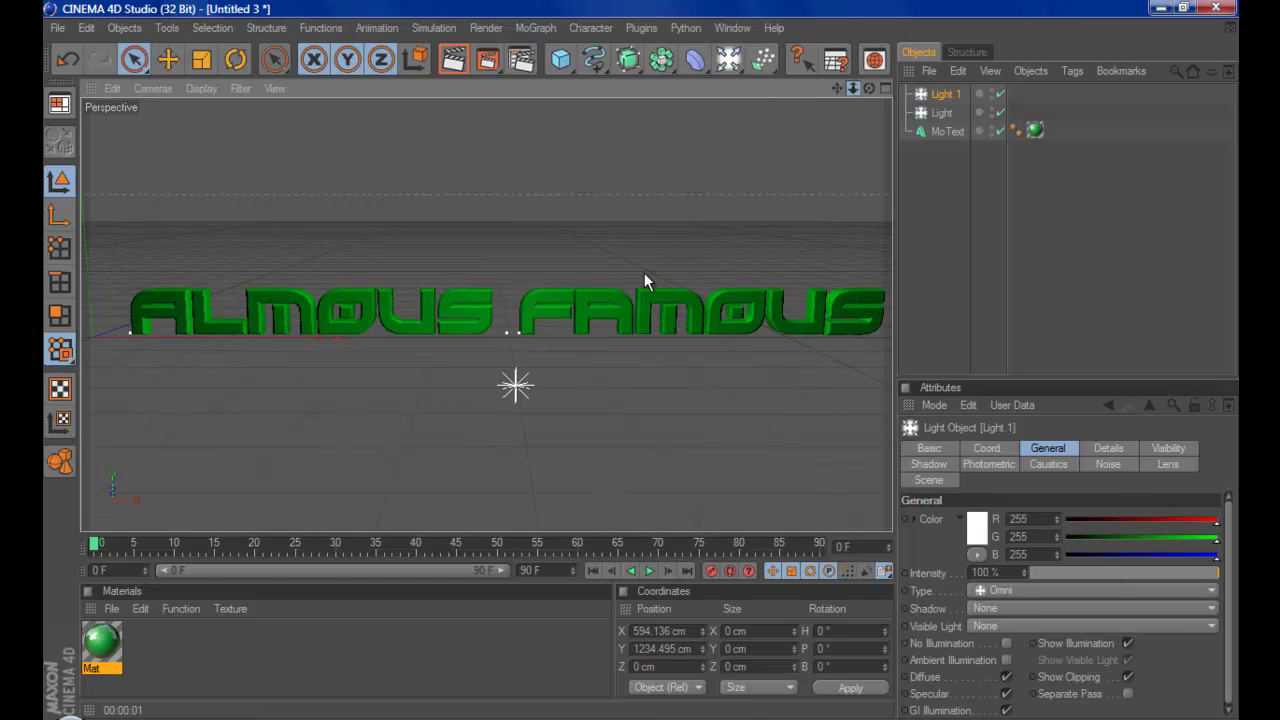
# Render the text to the Picture Viewer, then find AF.png and open it in Photoshop
pyautogui.click(644, 280)
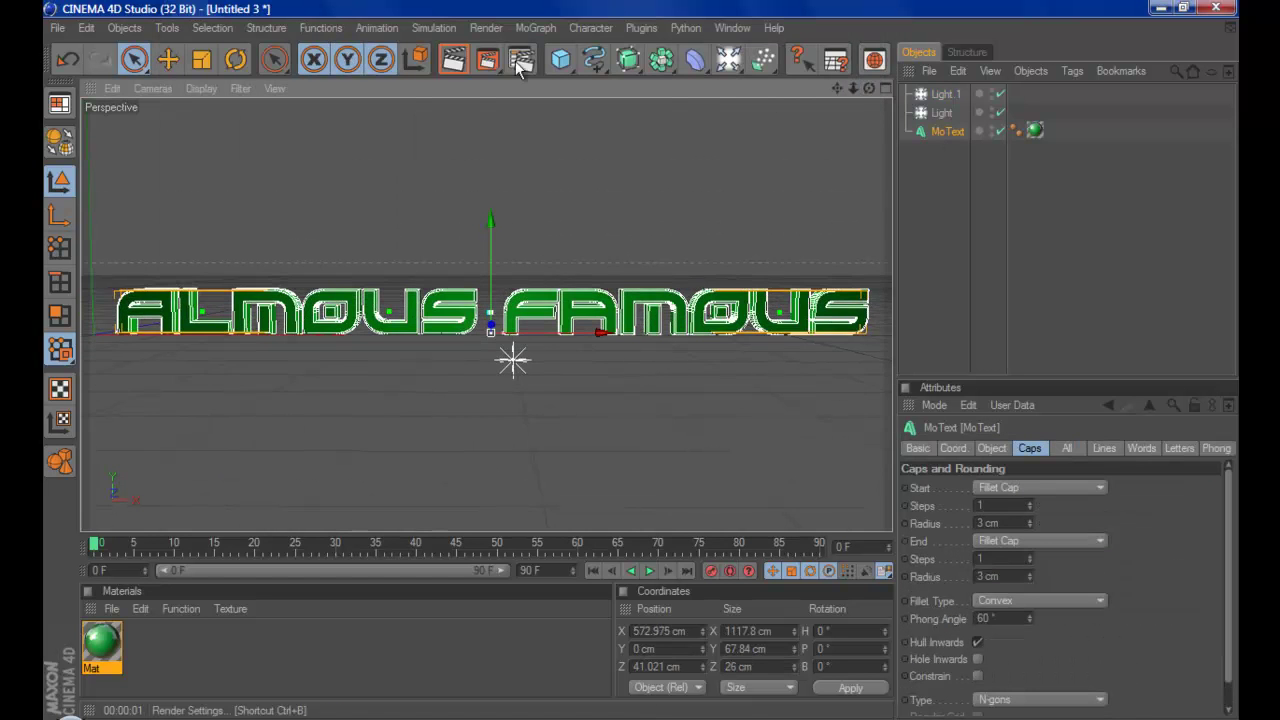
pyautogui.click(490, 62)
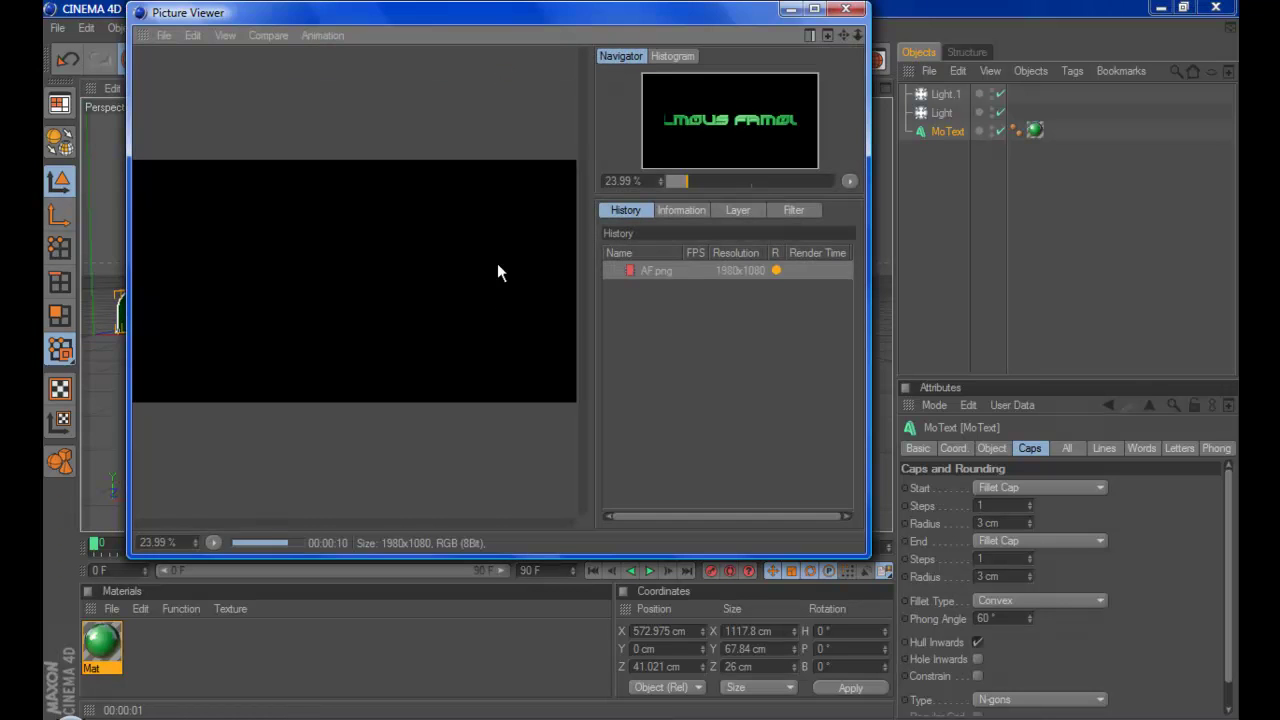
pyautogui.click(848, 10)
pyautogui.press('super')
pyautogui.write('af.png')
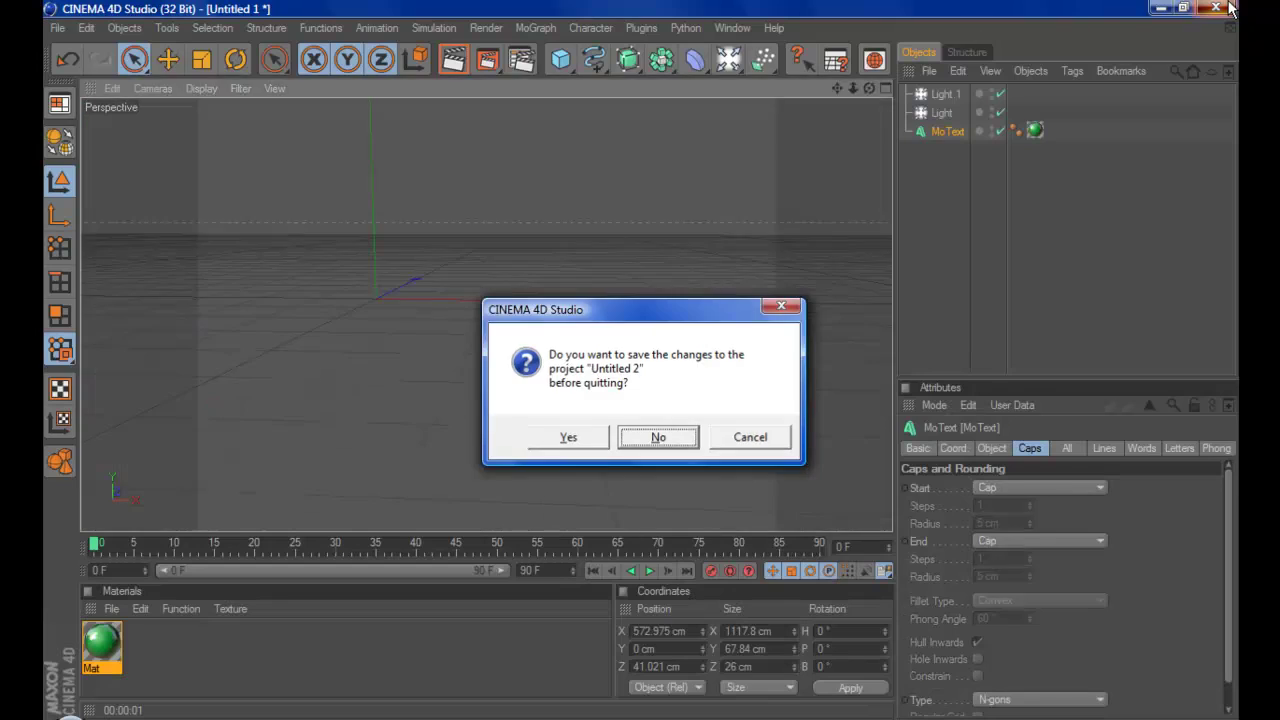
pyautogui.hotkey('ctrl', '+')
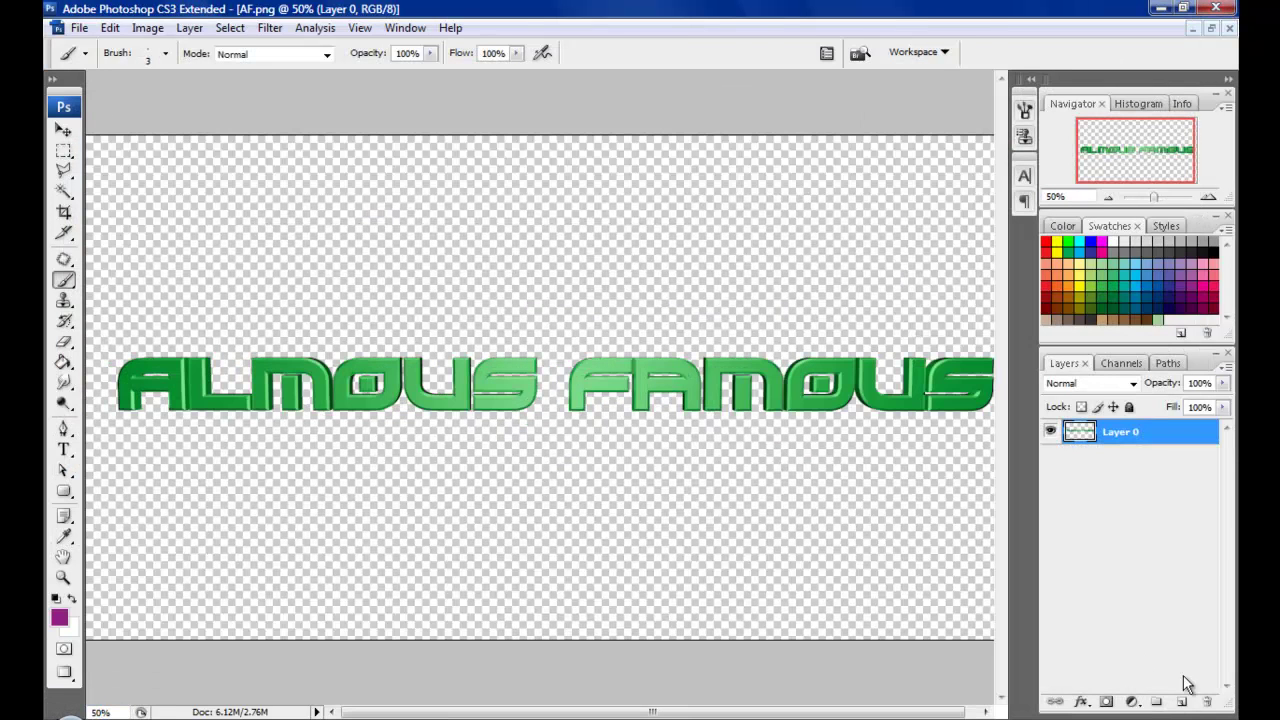
# Add a new layer and fill it with black using the Paint Bucket
pyautogui.keyDown('ctrl'); pyautogui.click(1181, 701); pyautogui.keyUp('ctrl')
pyautogui.press('d')
pyautogui.press('g')
pyautogui.click(440, 497)
# Try an Inner Shadow layer style on the text layer, then remove it
pyautogui.click(1085, 432)
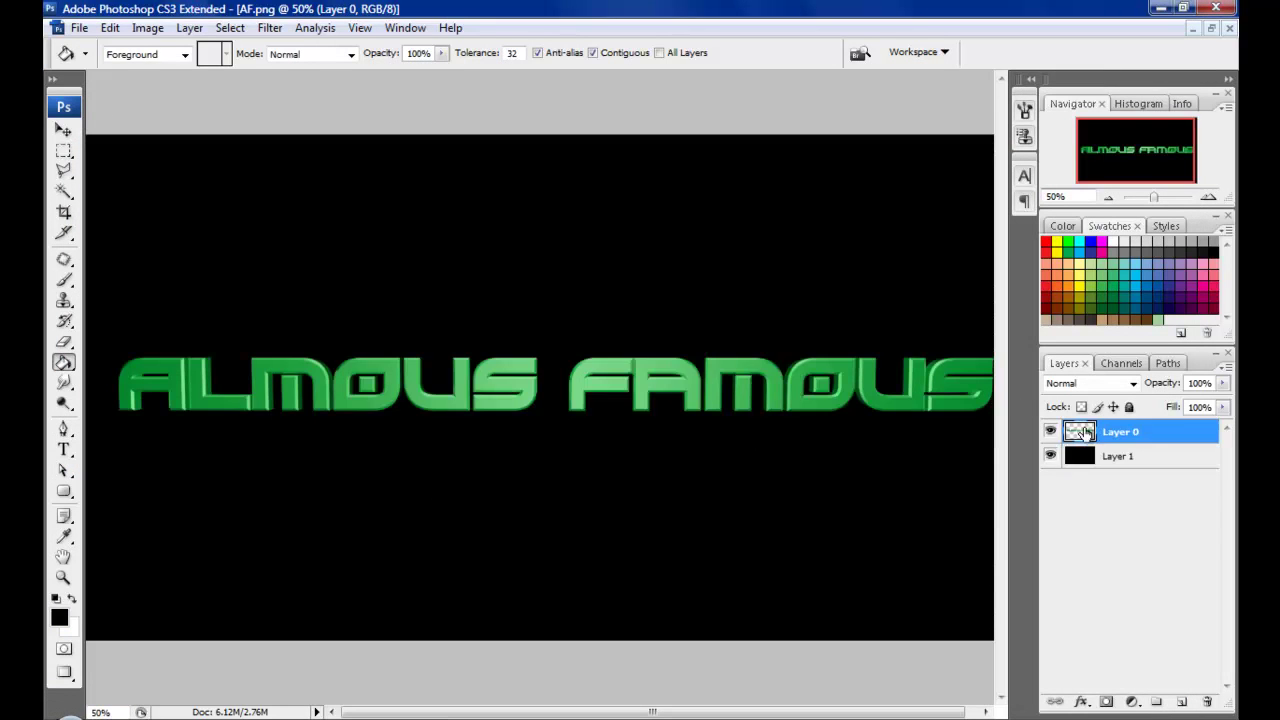
pyautogui.doubleClick(1160, 431)
pyautogui.click(680, 530)
pyautogui.doubleClick(968, 608)
pyautogui.press('BackSpace')
pyautogui.click(640, 530)
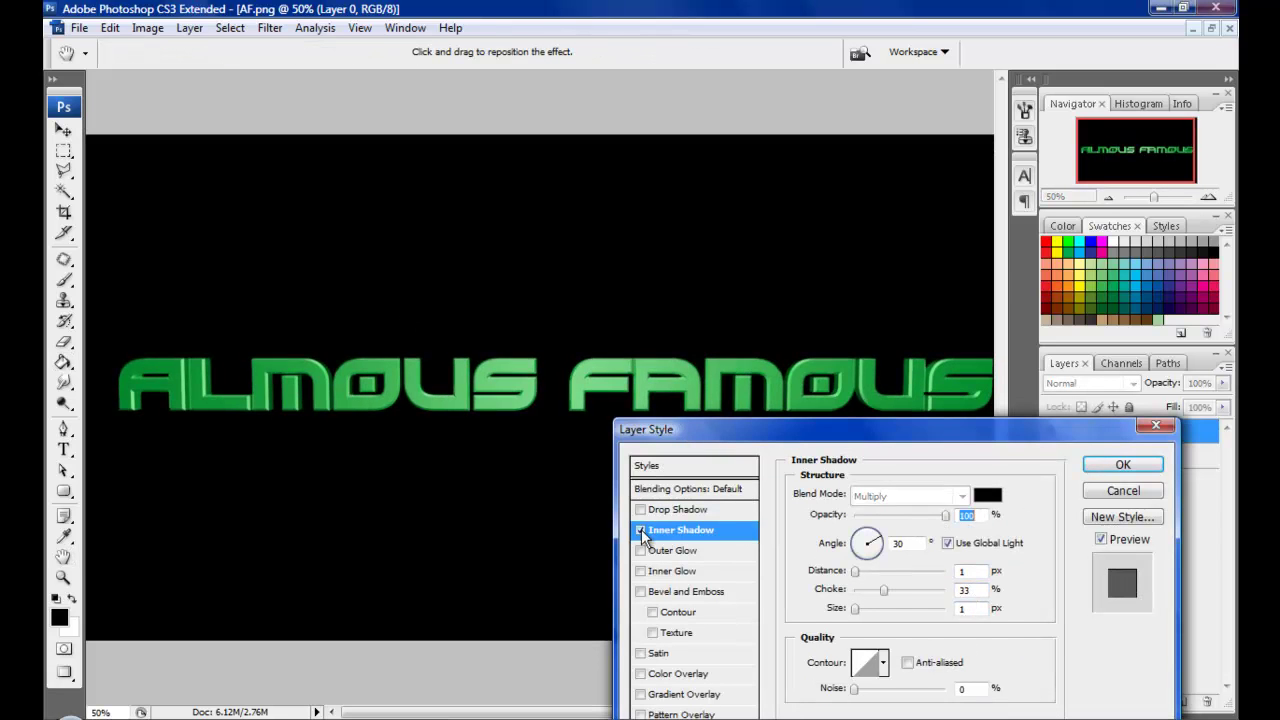
pyautogui.click(1095, 465)
# Shift the text hue to a brighter lime green; try Brightness/Contrast but cancel it
pyautogui.click(148, 27)
pyautogui.moveTo(176, 75)
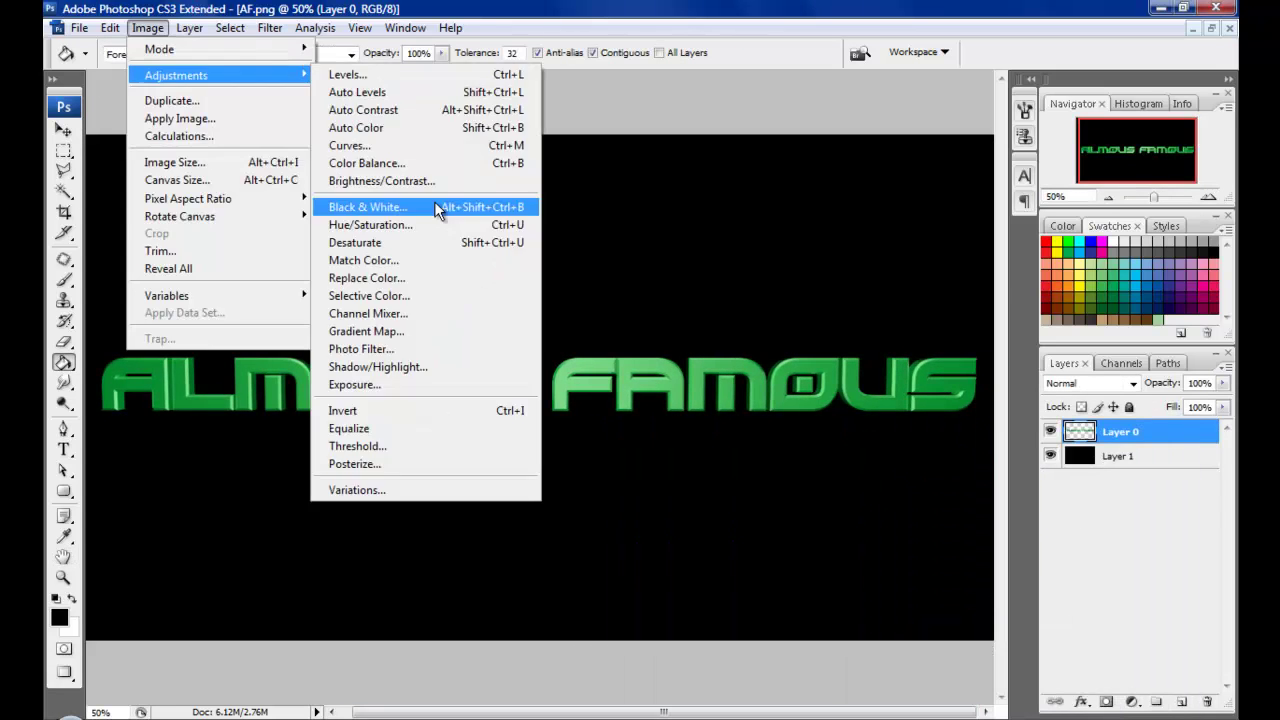
pyautogui.click(440, 223)
pyautogui.moveTo(818, 486)
pyautogui.mouseDown()
pyautogui.moveTo(774, 486)
pyautogui.moveTo(818, 486)
pyautogui.mouseUp()
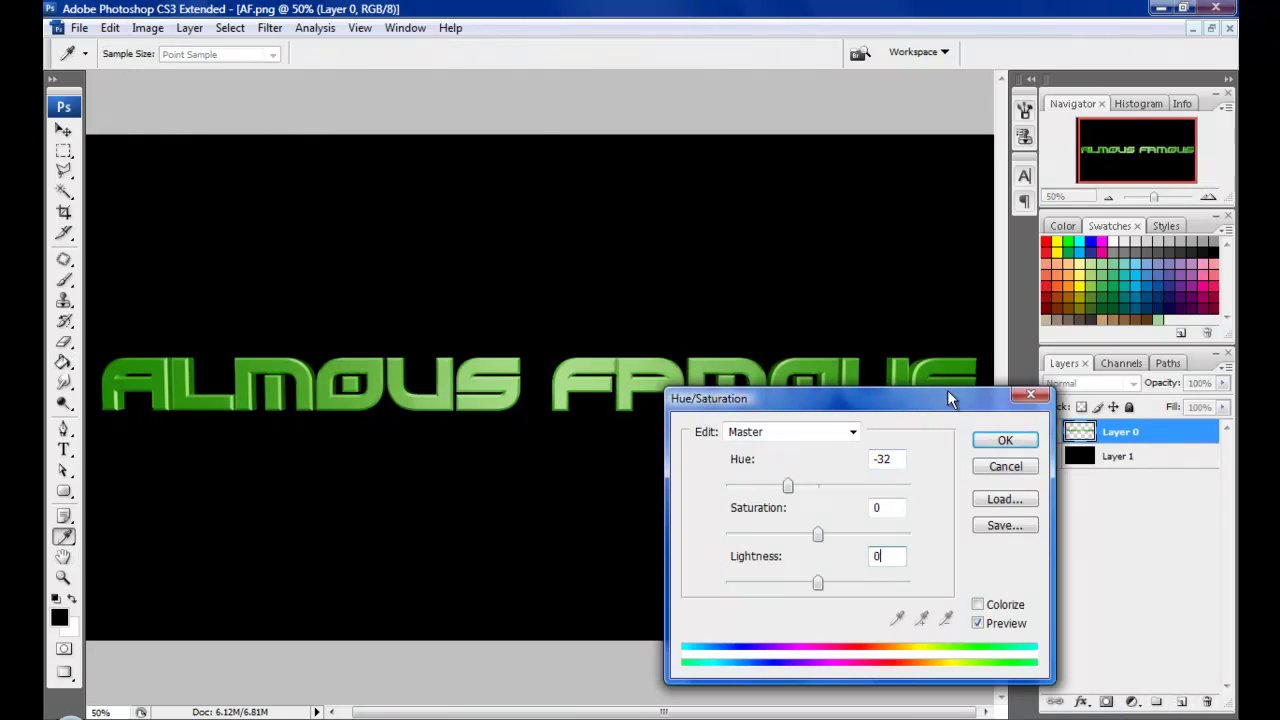
pyautogui.click(1005, 440)
pyautogui.click(148, 27)
pyautogui.click(405, 185)
pyautogui.moveTo(625, 561); pyautogui.dragTo(630, 549)
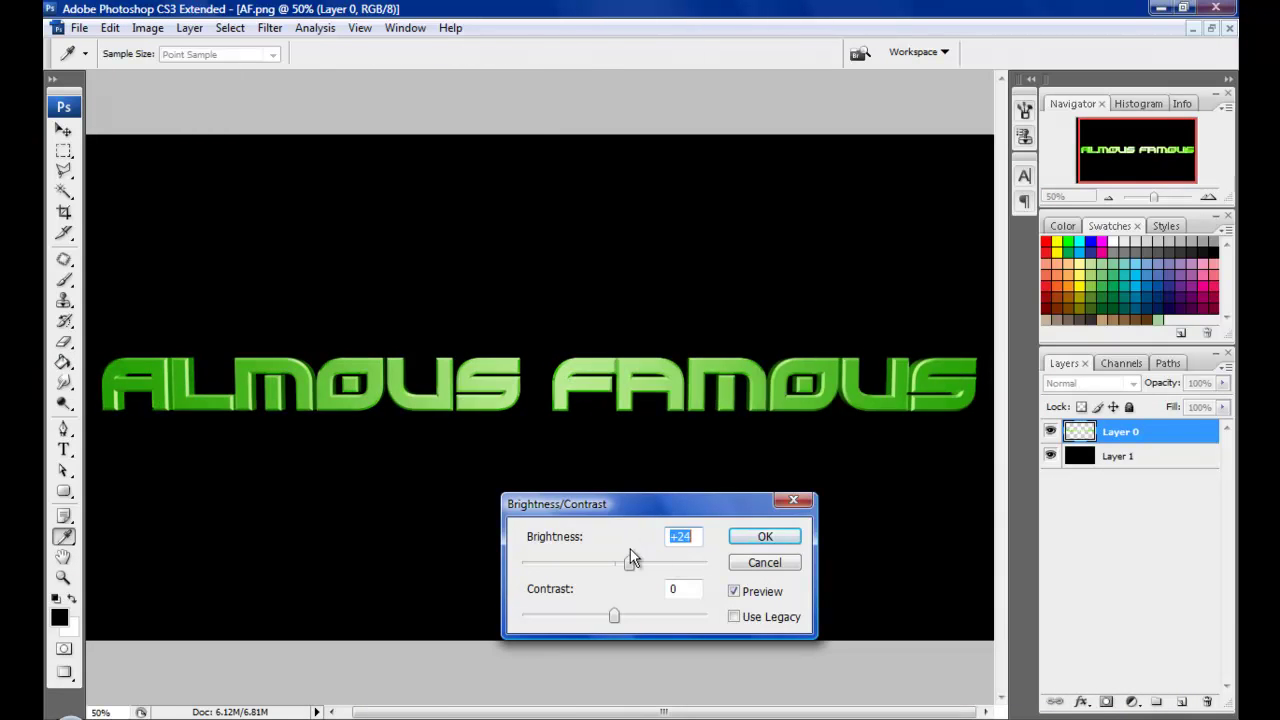
pyautogui.click(762, 562)
pyautogui.press('u')
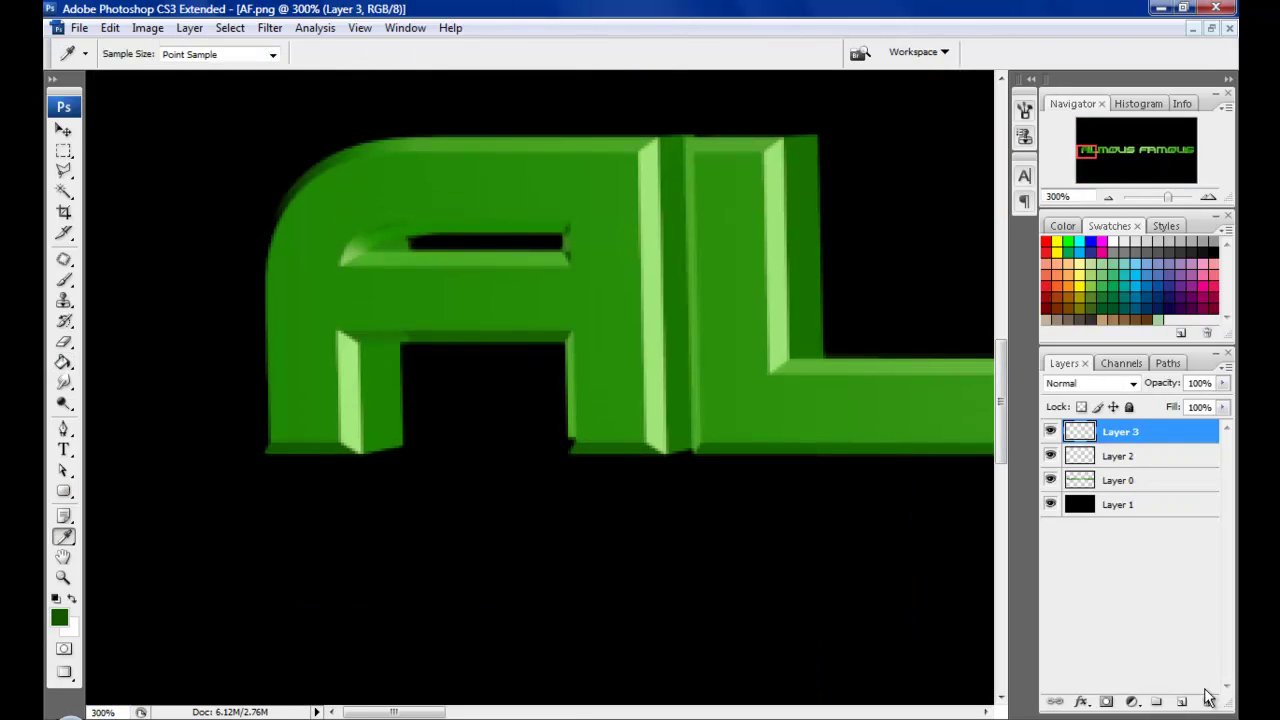
# Delete an unwanted layer and draw the first thin rounded-rectangle drips under the A
pyautogui.click(1208, 697)
pyautogui.press('Return')
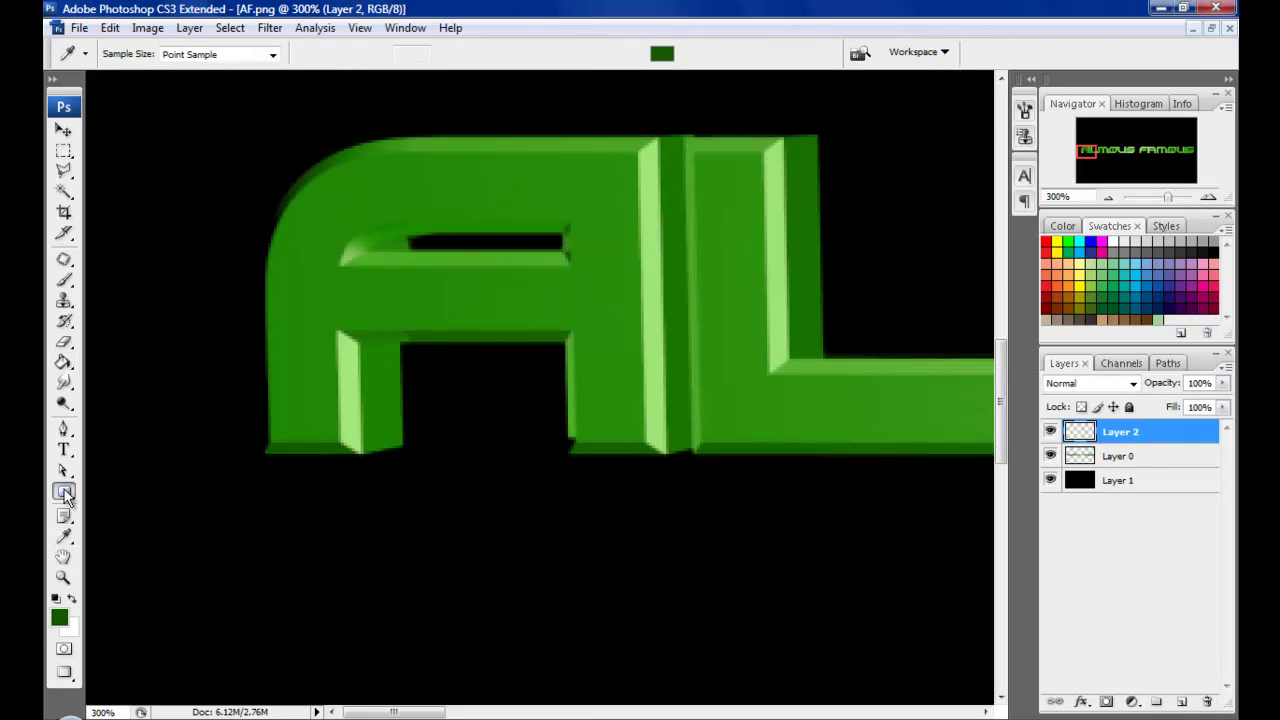
pyautogui.press('u')
pyautogui.moveTo(276, 450); pyautogui.dragTo(277, 516)
pyautogui.moveTo(281, 451); pyautogui.dragTo(282, 510)
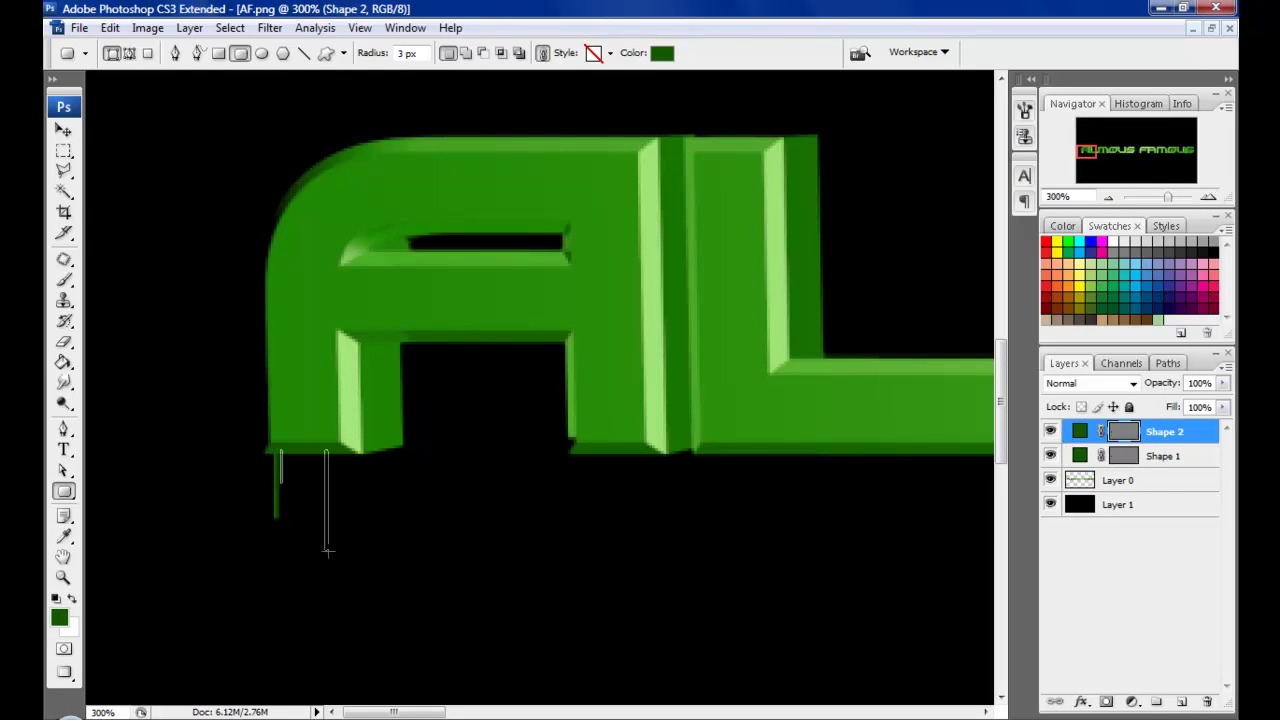
pyautogui.moveTo(327, 549); pyautogui.dragTo(327, 550)
pyautogui.moveTo(323, 559); pyautogui.dragTo(323, 615)
pyautogui.moveTo(318, 510); pyautogui.dragTo(320, 520)
# Sample the letter green with the Eyedropper and draw more drips under the A
pyautogui.press('i')
pyautogui.click(397, 422)
pyautogui.press('u')
pyautogui.moveTo(378, 441); pyautogui.dragTo(378, 543)
pyautogui.moveTo(381, 590); pyautogui.dragTo(381, 592)
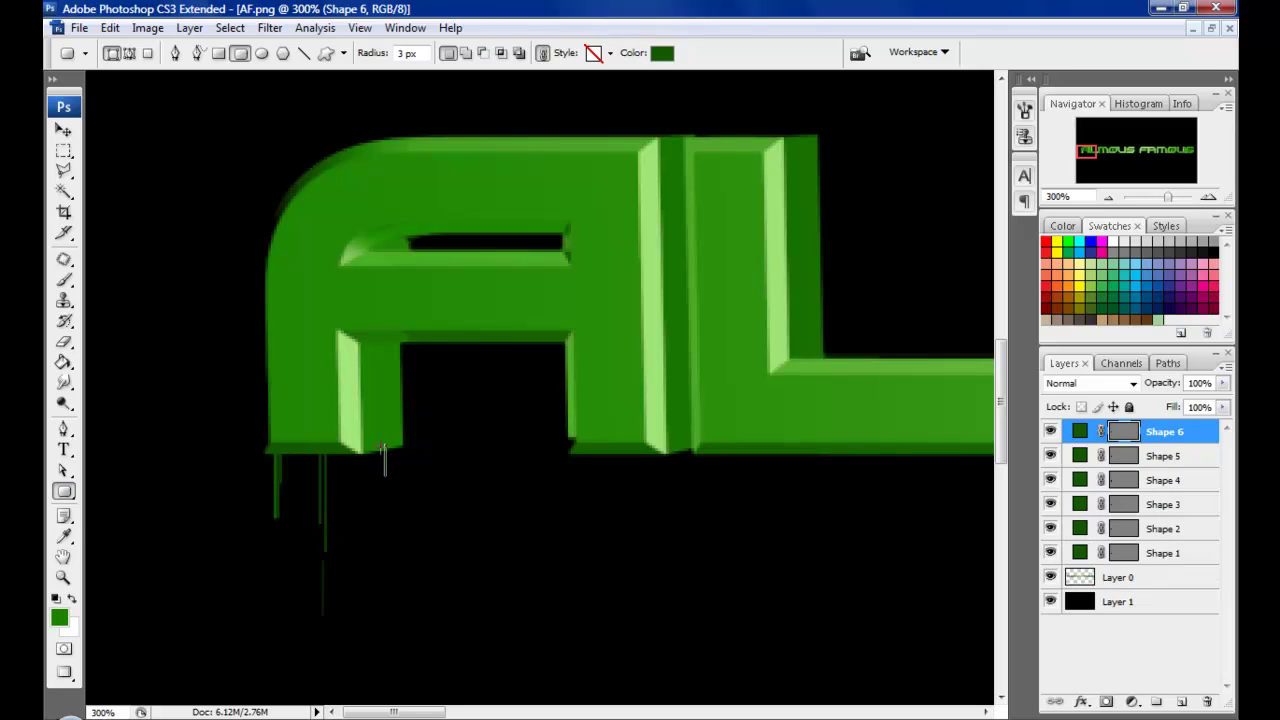
pyautogui.moveTo(379, 503); pyautogui.dragTo(379, 505)
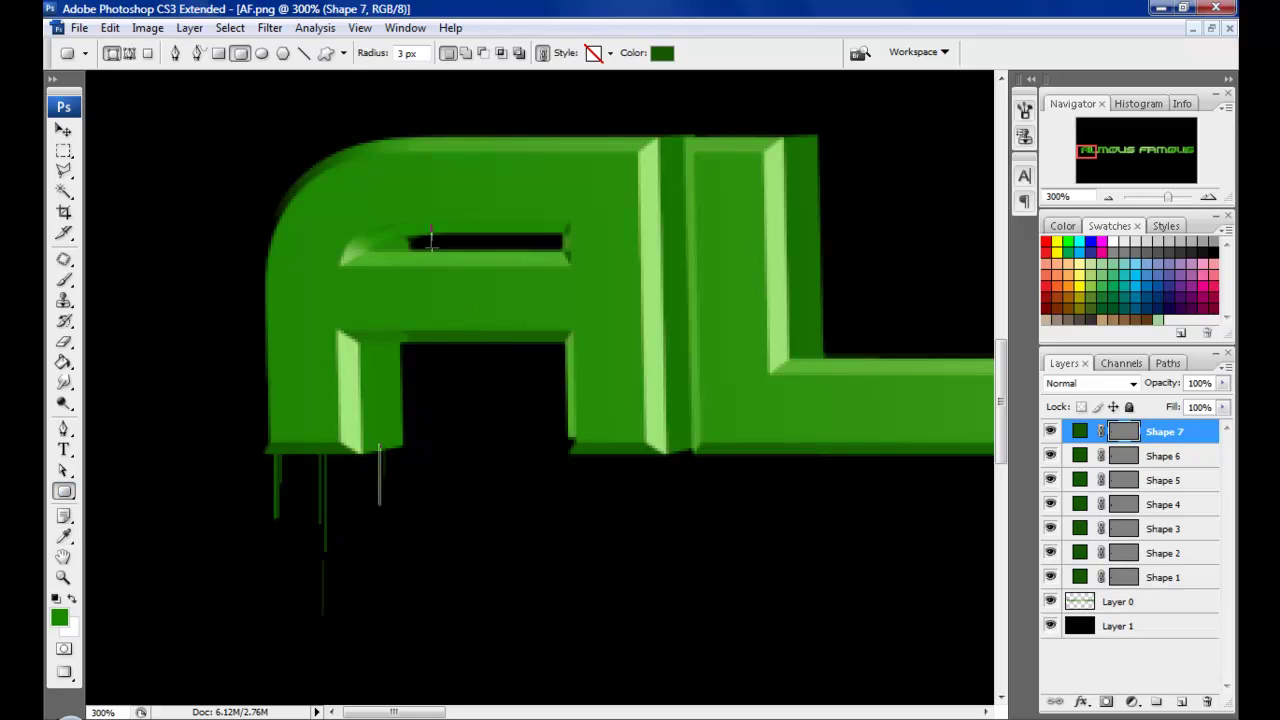
pyautogui.moveTo(431, 238); pyautogui.dragTo(431, 246)
pyautogui.moveTo(531, 234); pyautogui.dragTo(531, 248)
# Draw green drips hanging below the L and the m
pyautogui.press('i')
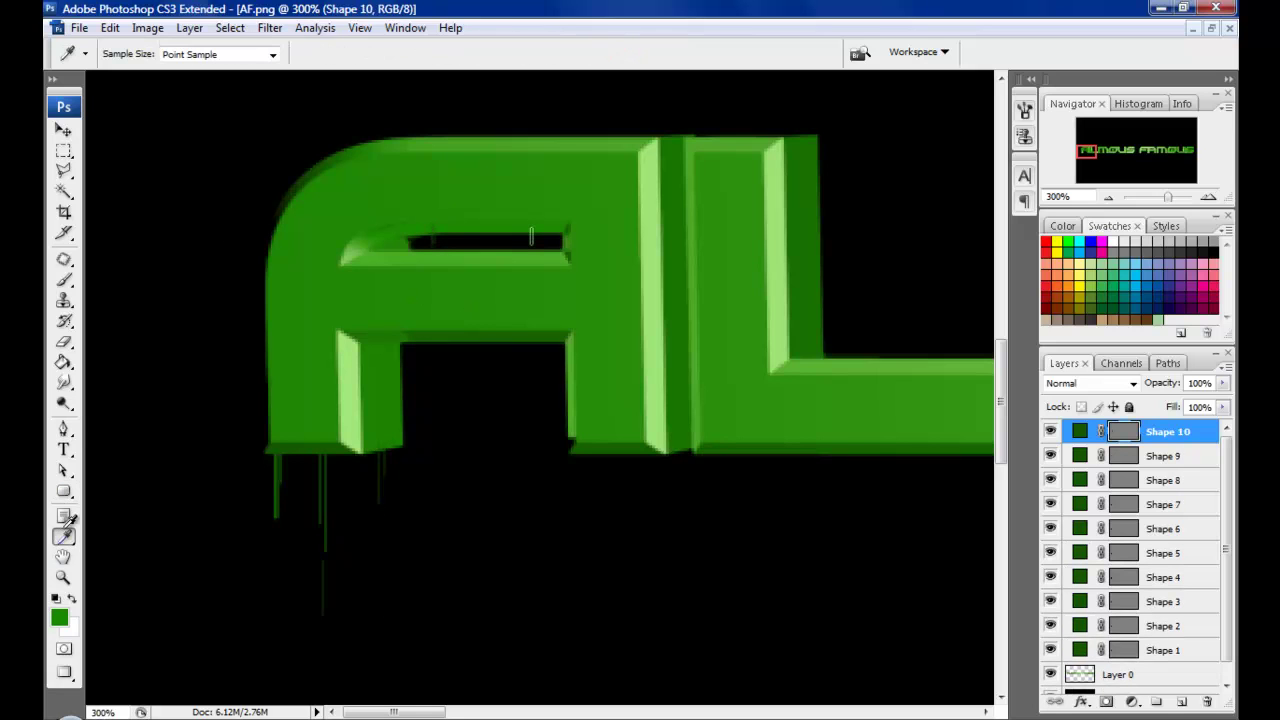
pyautogui.press('u')
pyautogui.moveTo(587, 447); pyautogui.dragTo(589, 515)
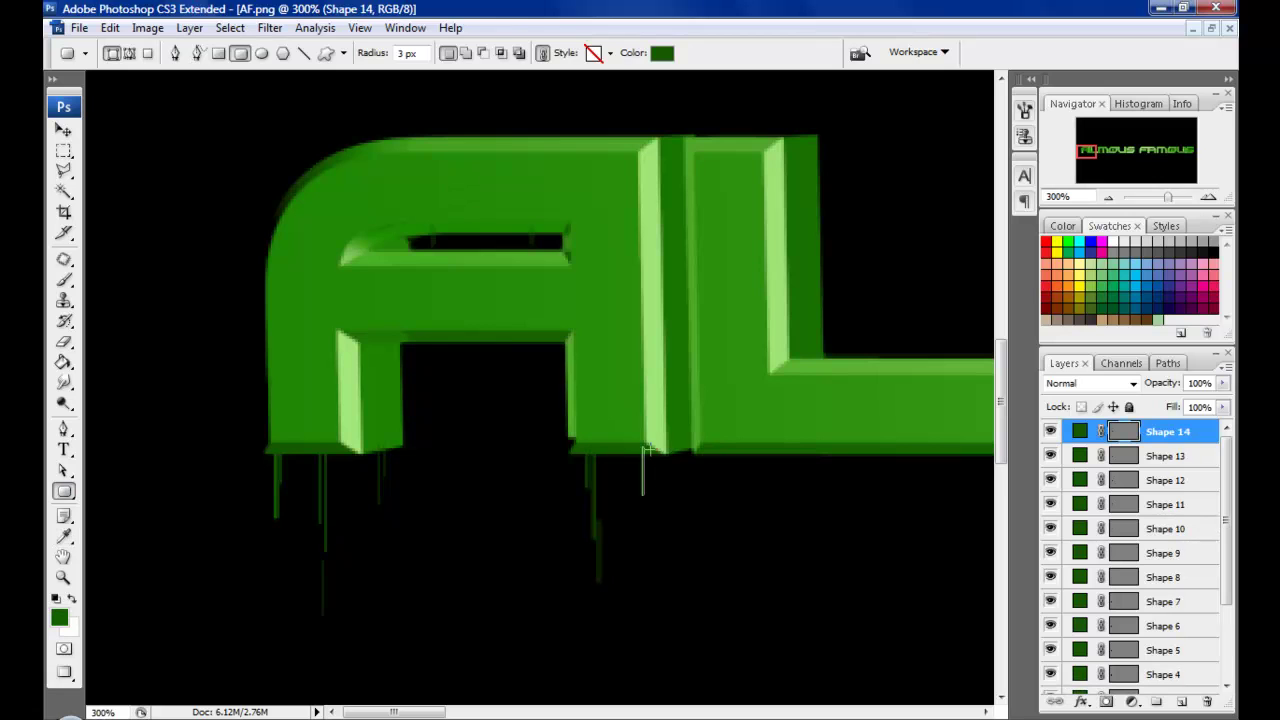
pyautogui.press('n')
pyautogui.press('i')
pyautogui.press('u')
pyautogui.moveTo(693, 453); pyautogui.dragTo(222, 453)
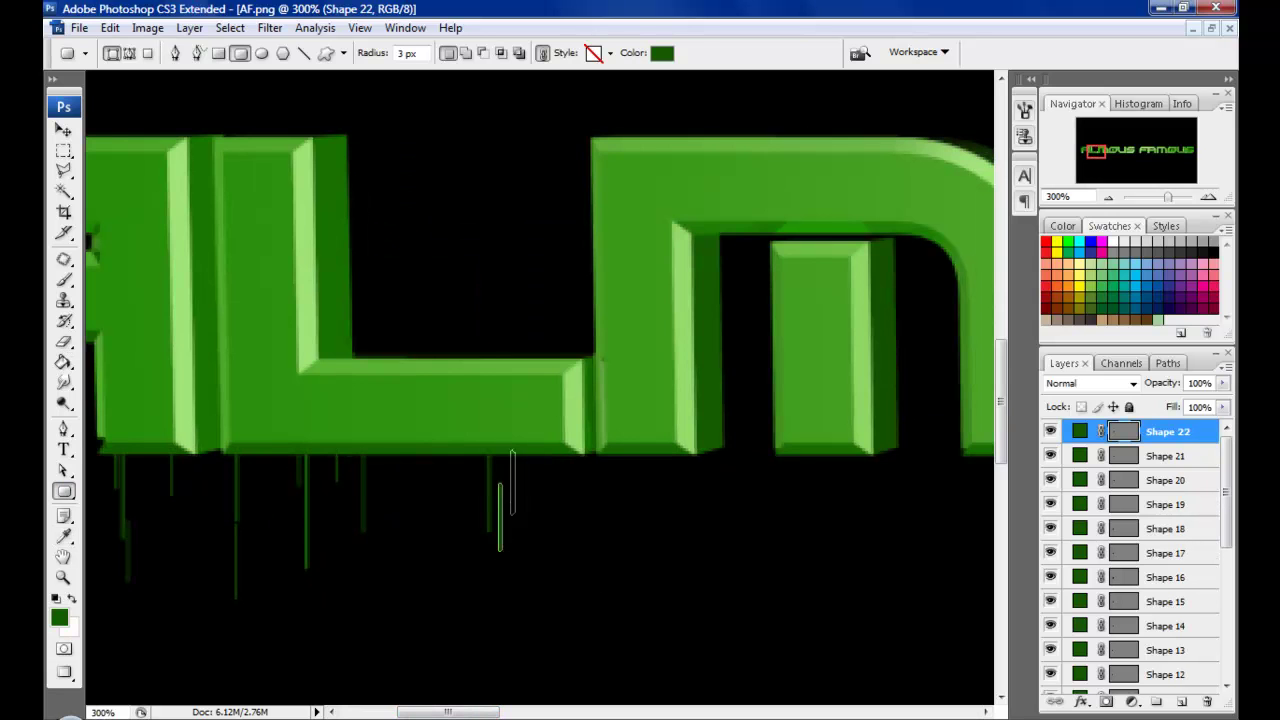
pyautogui.click(63, 535)
pyautogui.click(72, 490)
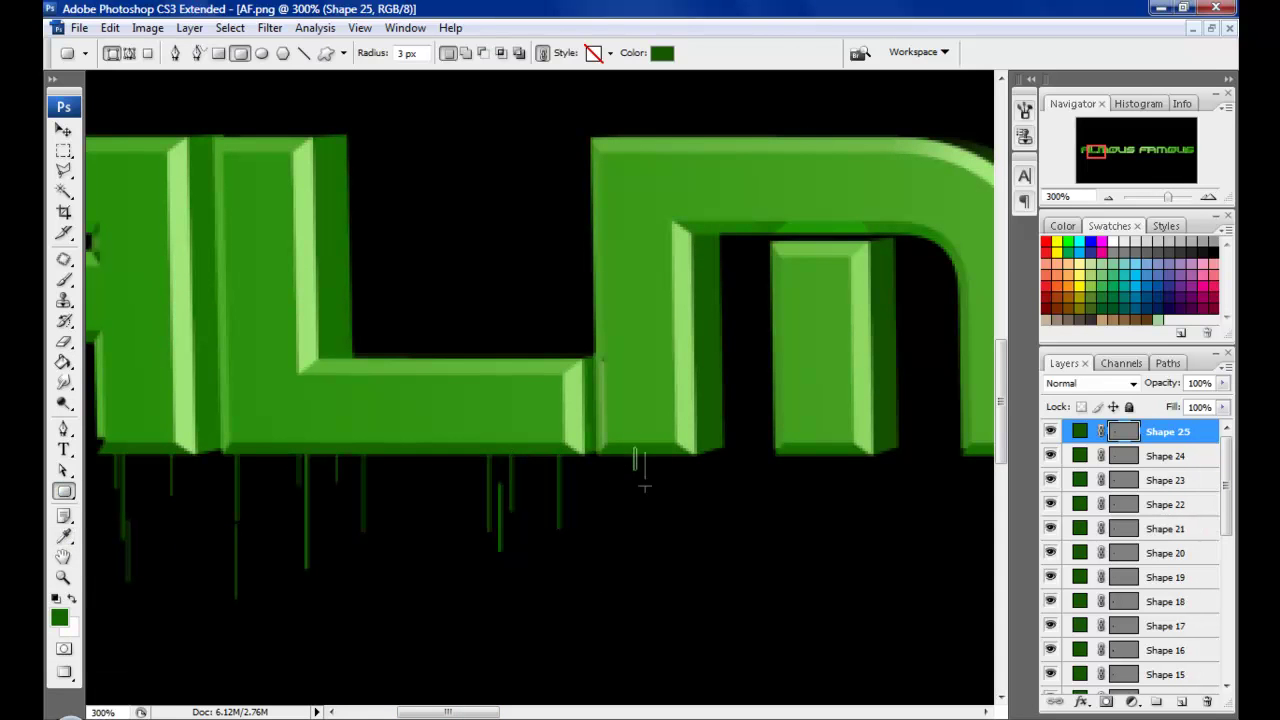
pyautogui.moveTo(668, 503); pyautogui.dragTo(668, 505)
# Rasterize the drip shape layers into plain pixel layers
pyautogui.press('i')
pyautogui.moveTo(448, 712); pyautogui.dragTo(462, 712)
pyautogui.rightClick(1175, 440)
pyautogui.press('Escape')
pyautogui.press('o')
pyautogui.hotkey('alt', '[')
pyautogui.hotkey('alt', '[')
pyautogui.hotkey('alt', '[')
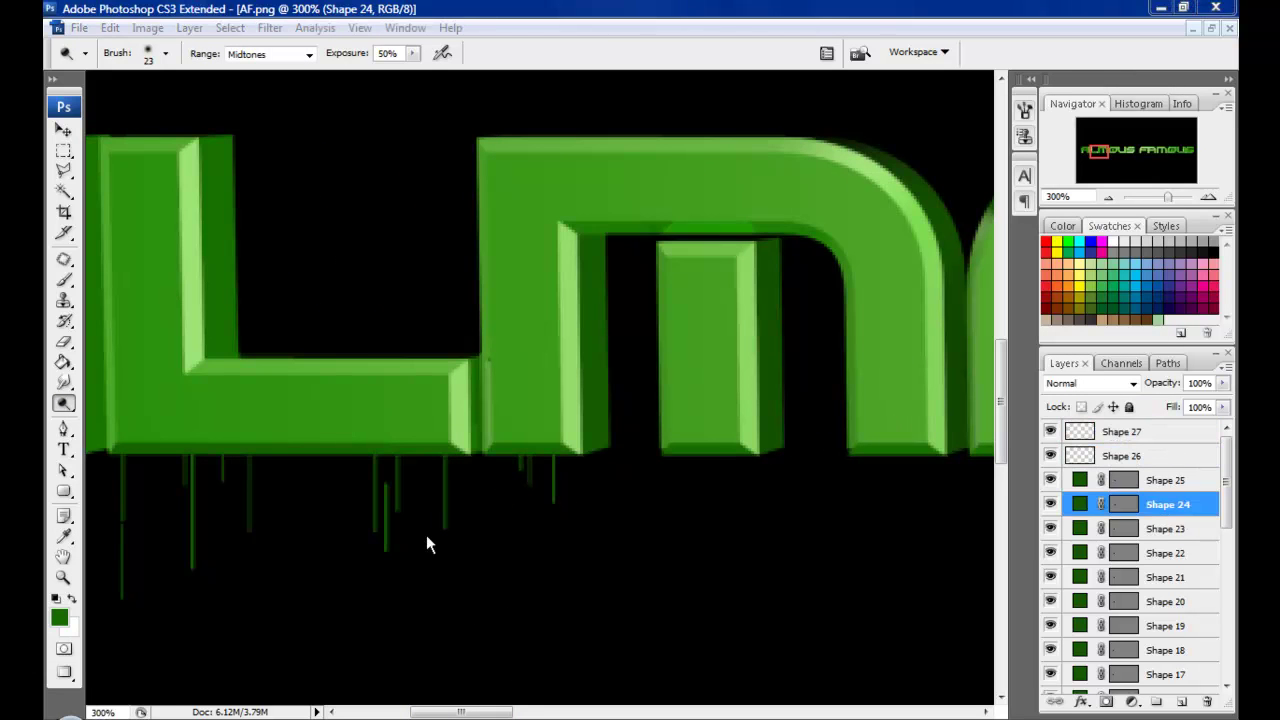
# Select the Shape 21, 24 and 26 drip layers and delete Shape 26
pyautogui.click(1165, 577)
pyautogui.click(1121, 504)
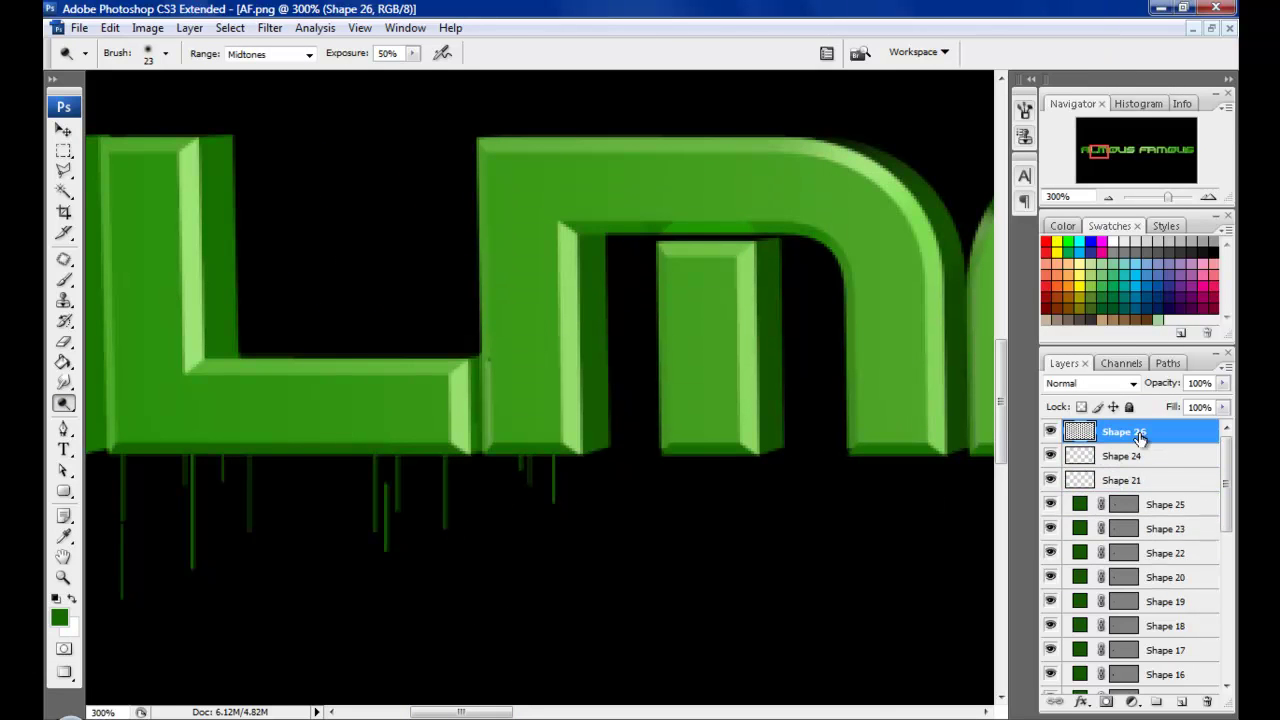
pyautogui.click(1121, 431)
pyautogui.press('v')
pyautogui.rightClick(1122, 431)
pyautogui.press('Escape')
pyautogui.hotkey('ctrl', 'e')
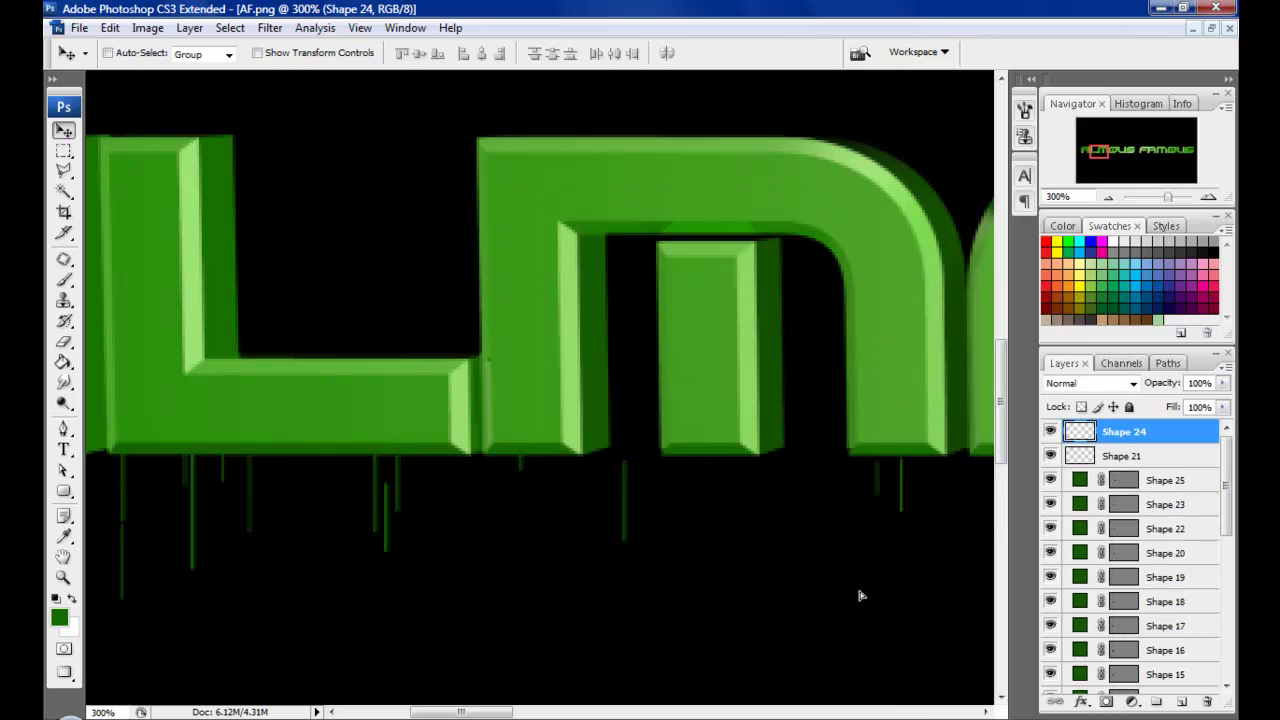
pyautogui.moveTo(477, 711); pyautogui.dragTo(532, 711)
# Draw thin drips under the o, resampling the letter's green partway through
pyautogui.press('u')
pyautogui.moveTo(532, 455); pyautogui.dragTo(542, 550)
pyautogui.moveTo(593, 450); pyautogui.dragTo(593, 530)
pyautogui.moveTo(668, 455); pyautogui.dragTo(676, 560)
pyautogui.moveTo(754, 447)
pyautogui.mouseDown()
pyautogui.moveTo(755, 487)
pyautogui.moveTo(811, 490)
pyautogui.mouseUp()
pyautogui.press('i')
pyautogui.click(632, 500)
pyautogui.press('u')
pyautogui.moveTo(841, 410); pyautogui.dragTo(841, 445)
# Pan to the u and s and add two drips beneath the u
pyautogui.moveTo(516, 711); pyautogui.dragTo(595, 711)
pyautogui.press('i')
pyautogui.press('u')
pyautogui.moveTo(403, 450); pyautogui.dragTo(404, 520)
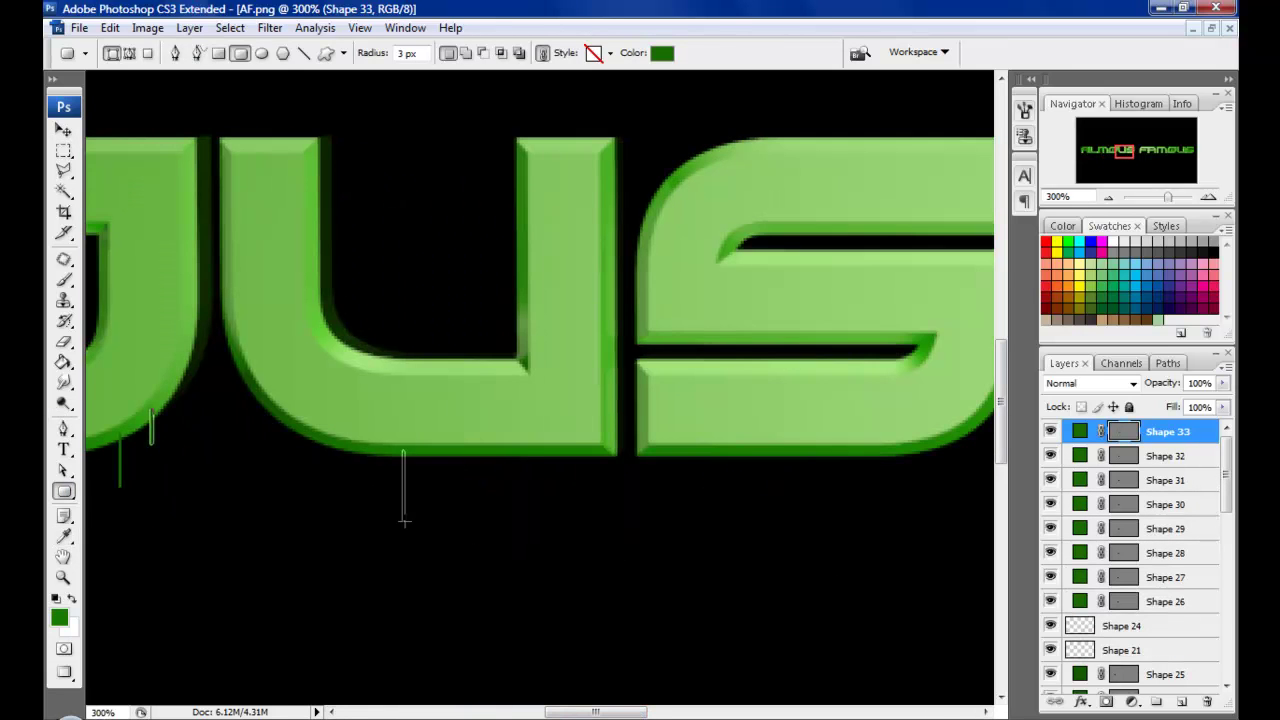
pyautogui.moveTo(520, 450); pyautogui.dragTo(520, 520)
pyautogui.press('i')
pyautogui.press('u')
# Pan back to the m and o and add a thin drip under the o
pyautogui.moveTo(595, 711); pyautogui.dragTo(497, 711)
pyautogui.press('i')
pyautogui.press('u')
pyautogui.moveTo(307, 228); pyautogui.dragTo(309, 277)
# Add matching green drips under the u, s and F
pyautogui.moveTo(497, 711); pyautogui.dragTo(628, 711)
pyautogui.moveTo(427, 455); pyautogui.dragTo(428, 542)
pyautogui.press('i')
pyautogui.press('u')
pyautogui.moveTo(568, 452); pyautogui.dragTo(568, 534)
pyautogui.moveTo(628, 711); pyautogui.dragTo(703, 711)
pyautogui.moveTo(346, 456); pyautogui.dragTo(346, 534)
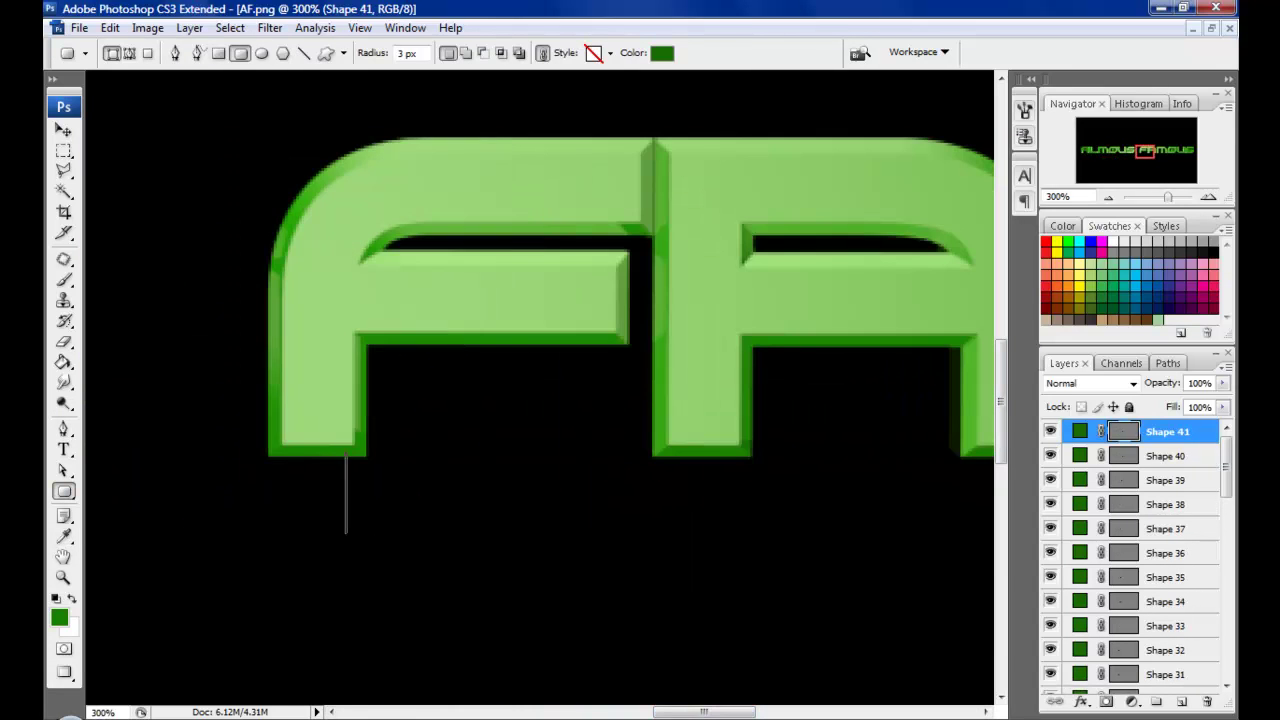
pyautogui.click(600, 712)
# Pan along the text and sample the lighter green from a letter face
pyautogui.press('i')
pyautogui.press('u')
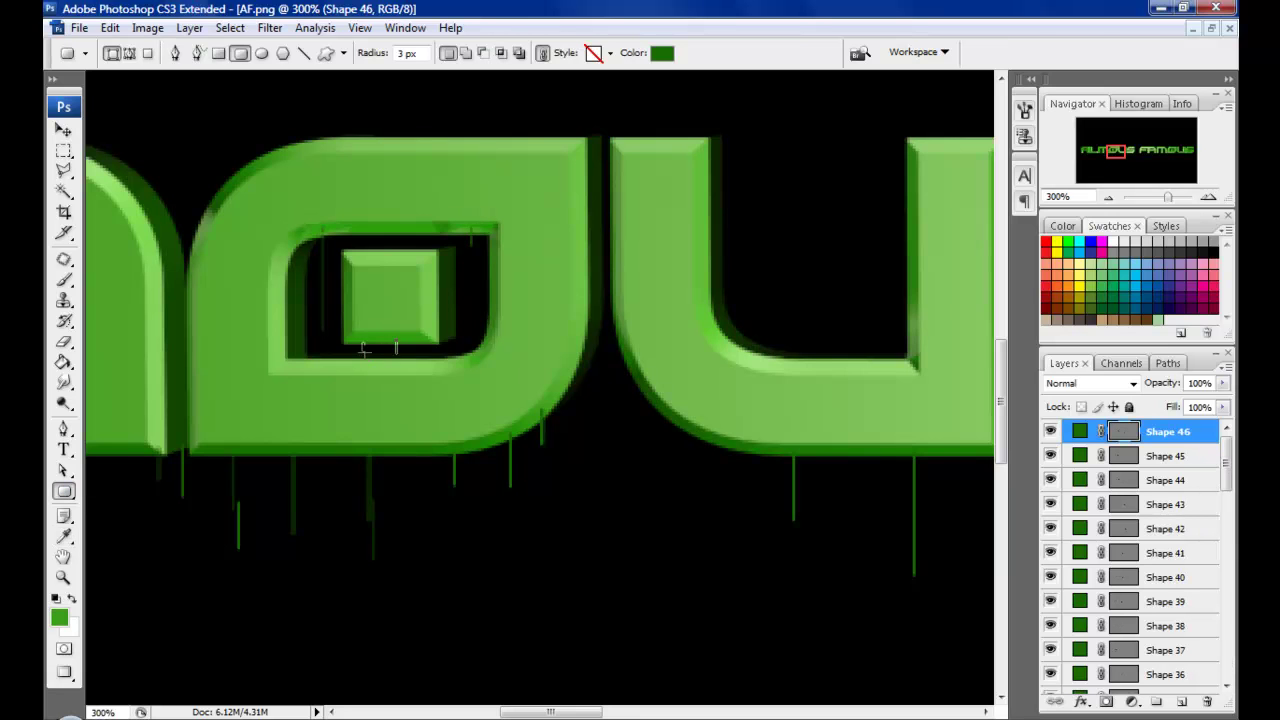
pyautogui.moveTo(364, 349); pyautogui.dragTo(366, 356)
pyautogui.hscroll(5, 511, 347)
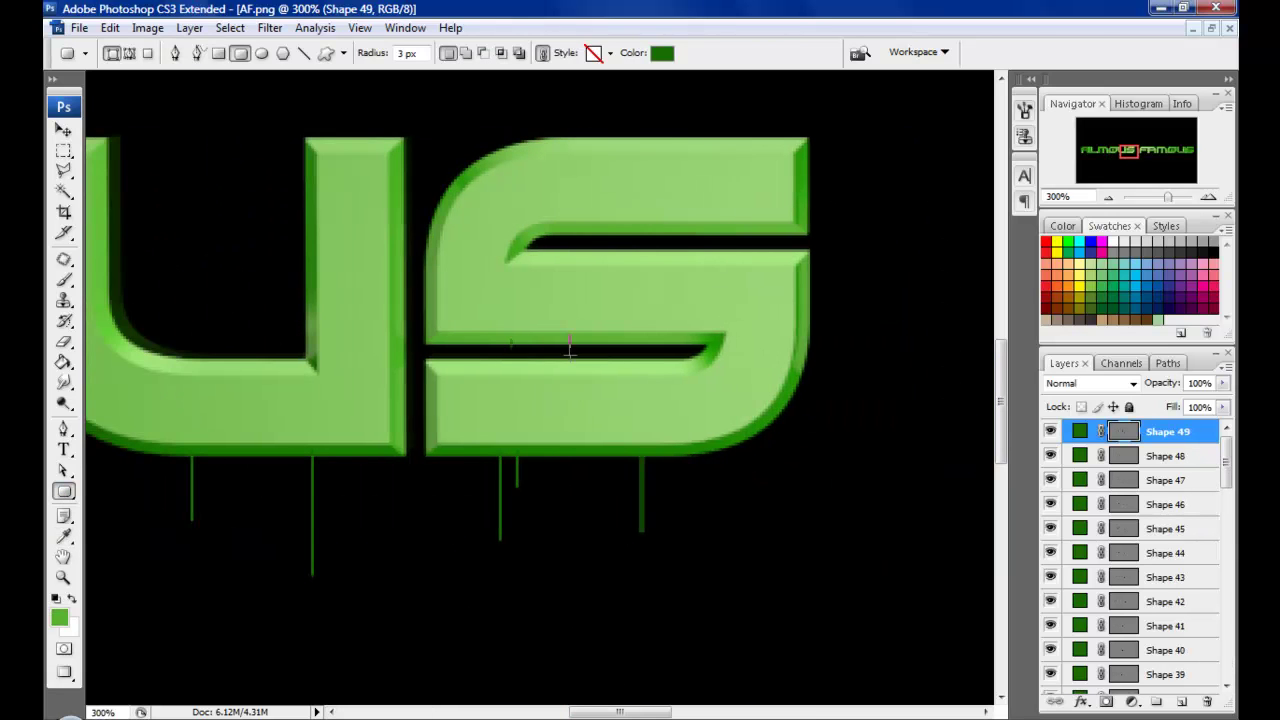
pyautogui.moveTo(608, 712); pyautogui.dragTo(704, 712)
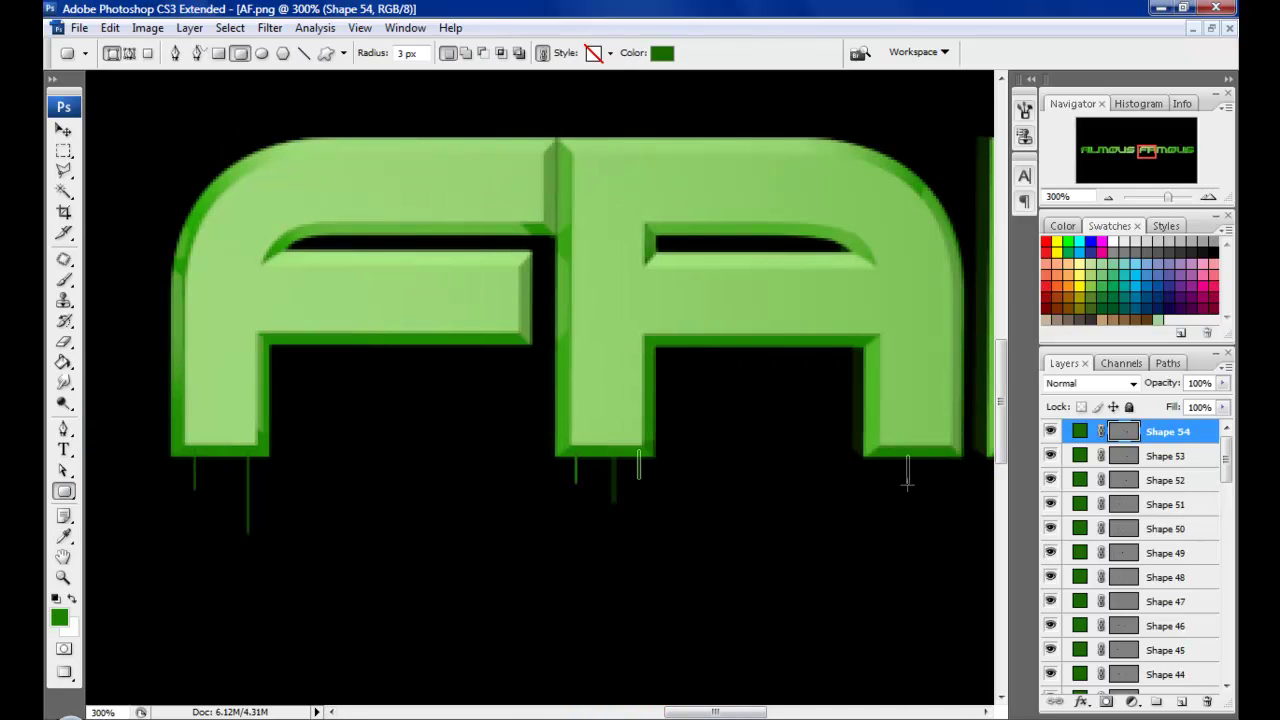
pyautogui.press('i')
pyautogui.click(689, 263)
pyautogui.press('t')
pyautogui.press('u')
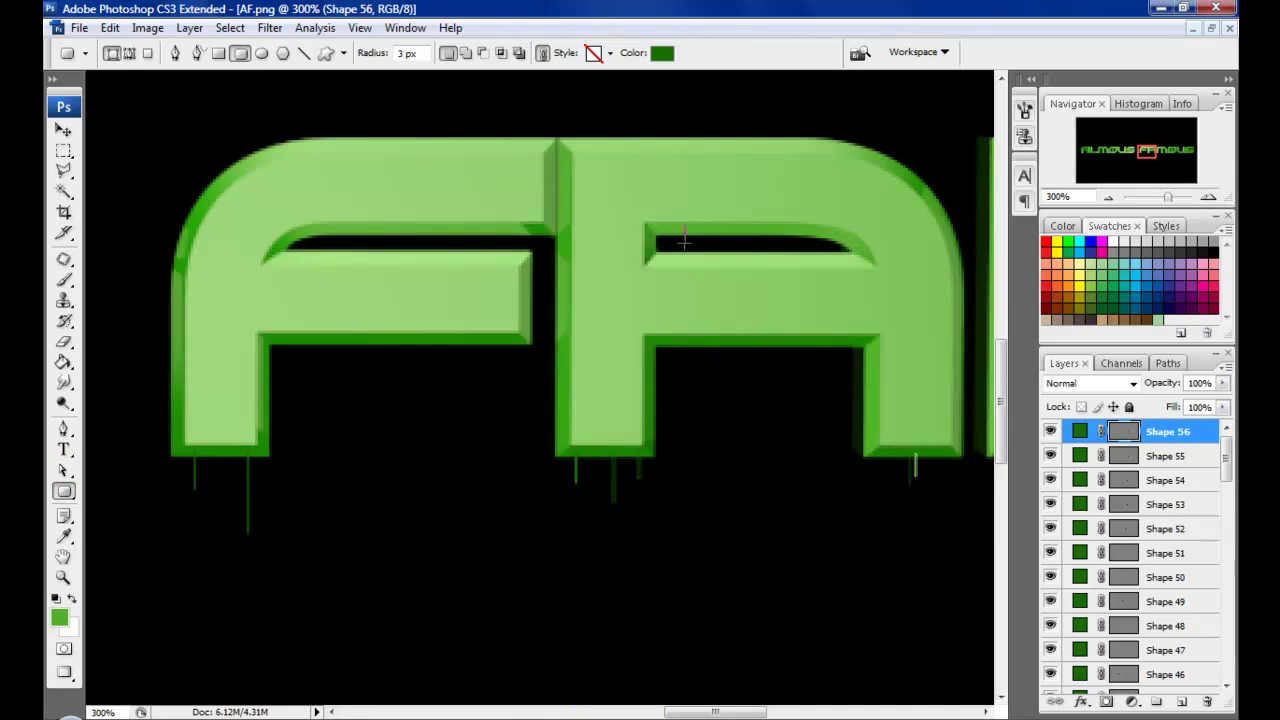
pyautogui.hscroll(5, 750, 237)
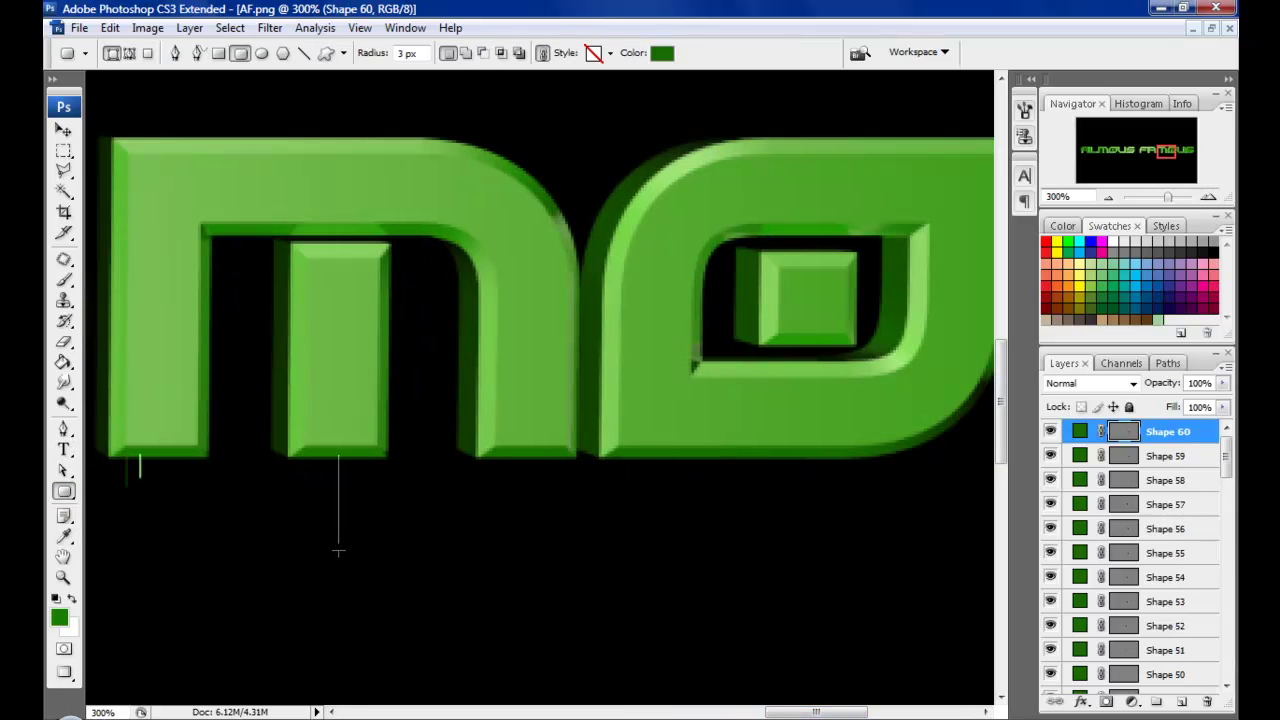
# Draw lighter-green drips under the o, resampling the letters' green
pyautogui.press('i')
pyautogui.press('u')
pyautogui.moveTo(651, 455); pyautogui.dragTo(653, 505)
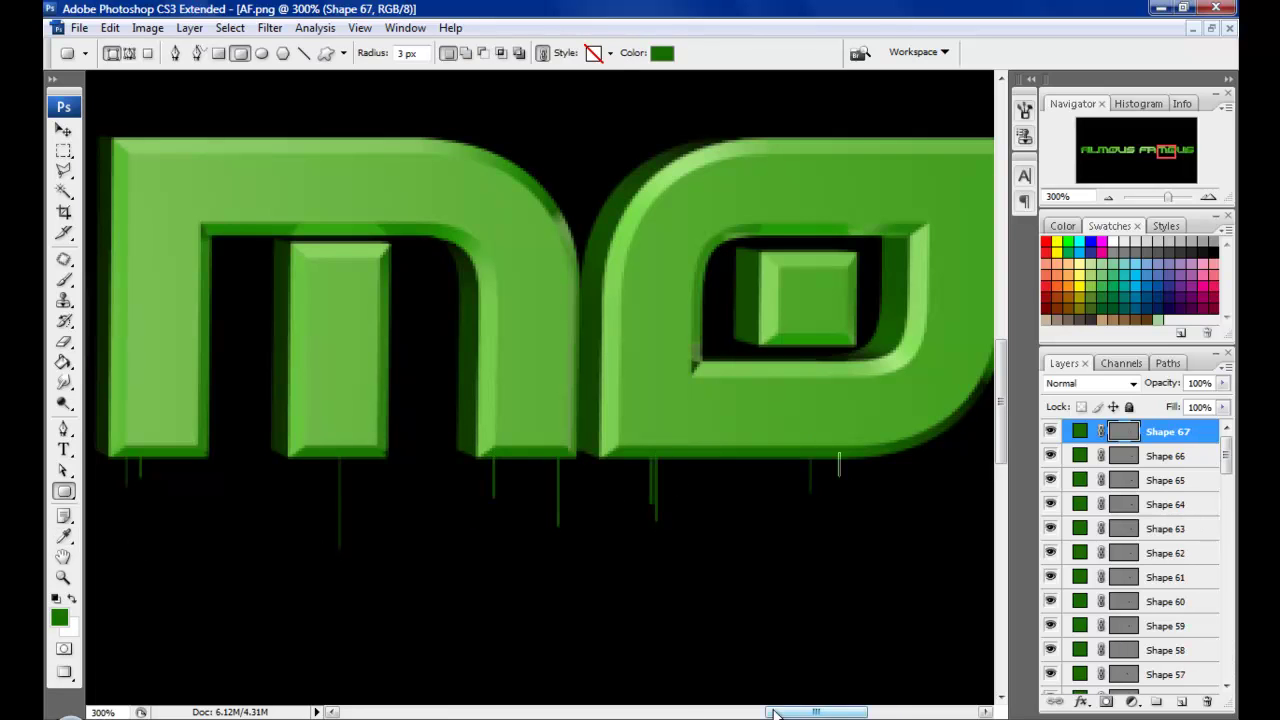
pyautogui.moveTo(775, 713); pyautogui.dragTo(817, 713)
pyautogui.press('i')
pyautogui.press('u')
pyautogui.press('i')
pyautogui.click(833, 444)
pyautogui.press('u')
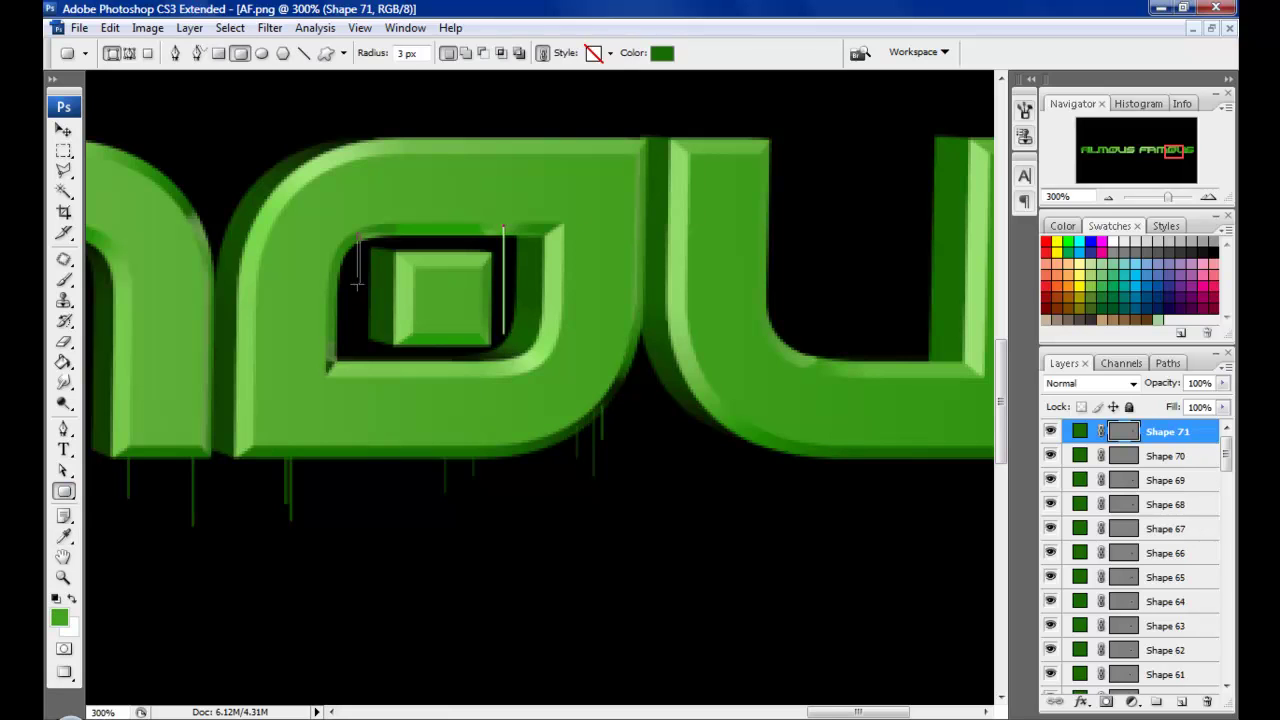
pyautogui.moveTo(357, 238); pyautogui.dragTo(357, 290)
# Add drips under the u and the s, then set the zoom to 50%
pyautogui.moveTo(858, 712); pyautogui.dragTo(920, 712)
pyautogui.press('i')
pyautogui.press('u')
pyautogui.moveTo(276, 450); pyautogui.dragTo(276, 505)
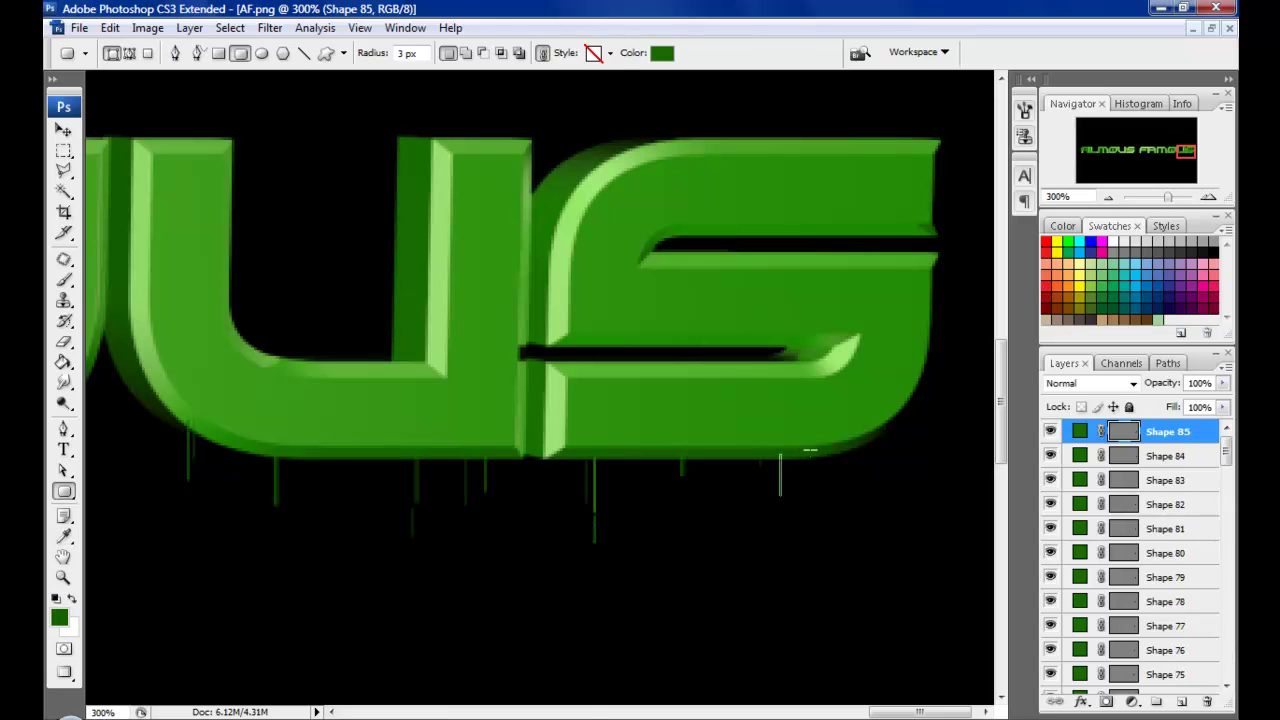
pyautogui.moveTo(806, 452); pyautogui.dragTo(806, 493)
pyautogui.click(1135, 458)
pyautogui.write('50')
pyautogui.press('Return')
# Add a new layer for the splatters and set the foreground colour to bright green
pyautogui.scroll(-10, 1130, 550)
pyautogui.click(1181, 701)
pyautogui.click(63, 285)
pyautogui.click(59, 617)
pyautogui.click(971, 562)
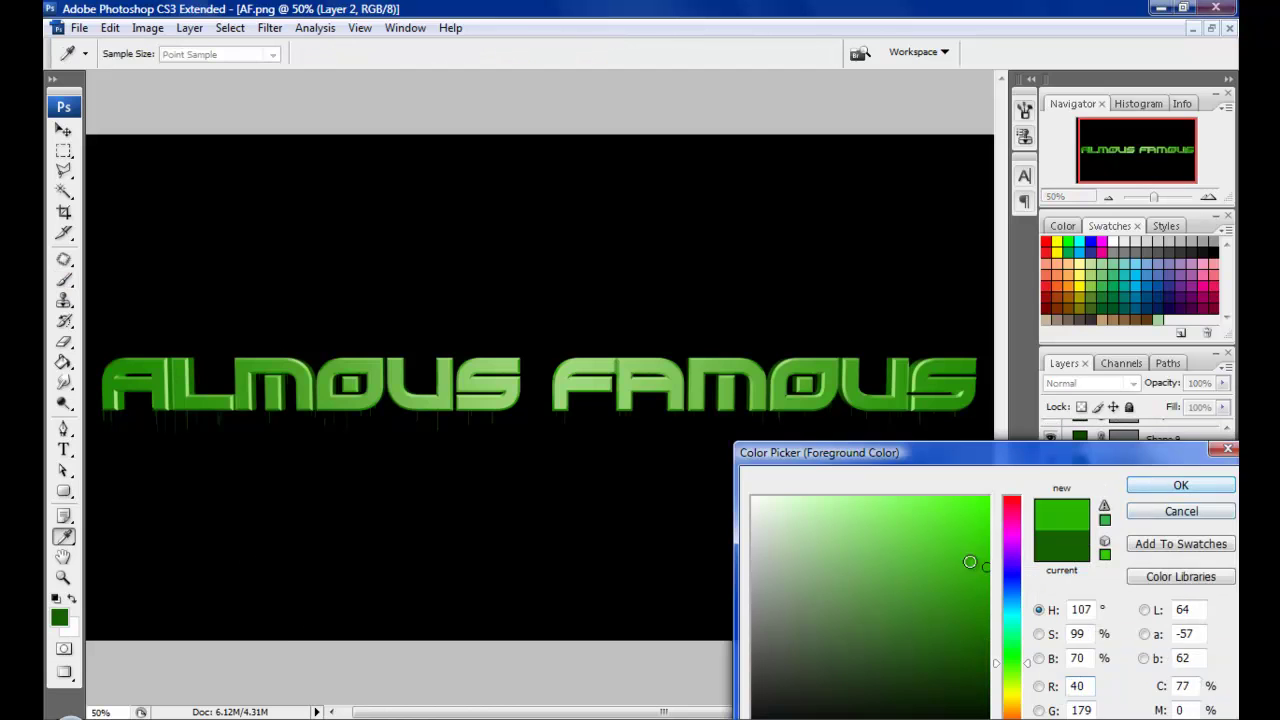
pyautogui.click(1177, 486)
# Stamp green splatters on the text and near the right S with the 196 px splatter brush
pyautogui.press('b')
pyautogui.click(166, 53)
pyautogui.click(251, 200)
pyautogui.click(251, 200)
pyautogui.click(170, 270)
pyautogui.click(135, 355)
pyautogui.click(630, 410)
pyautogui.click(166, 53)
pyautogui.click(945, 345)
pyautogui.click(900, 415)
# Stamp 176 px splatters near the first O, top centre and bottom left
pyautogui.click(166, 53)
pyautogui.click(251, 200)
pyautogui.click(251, 303)
pyautogui.click(199, 252)
pyautogui.click(348, 341)
pyautogui.click(166, 53)
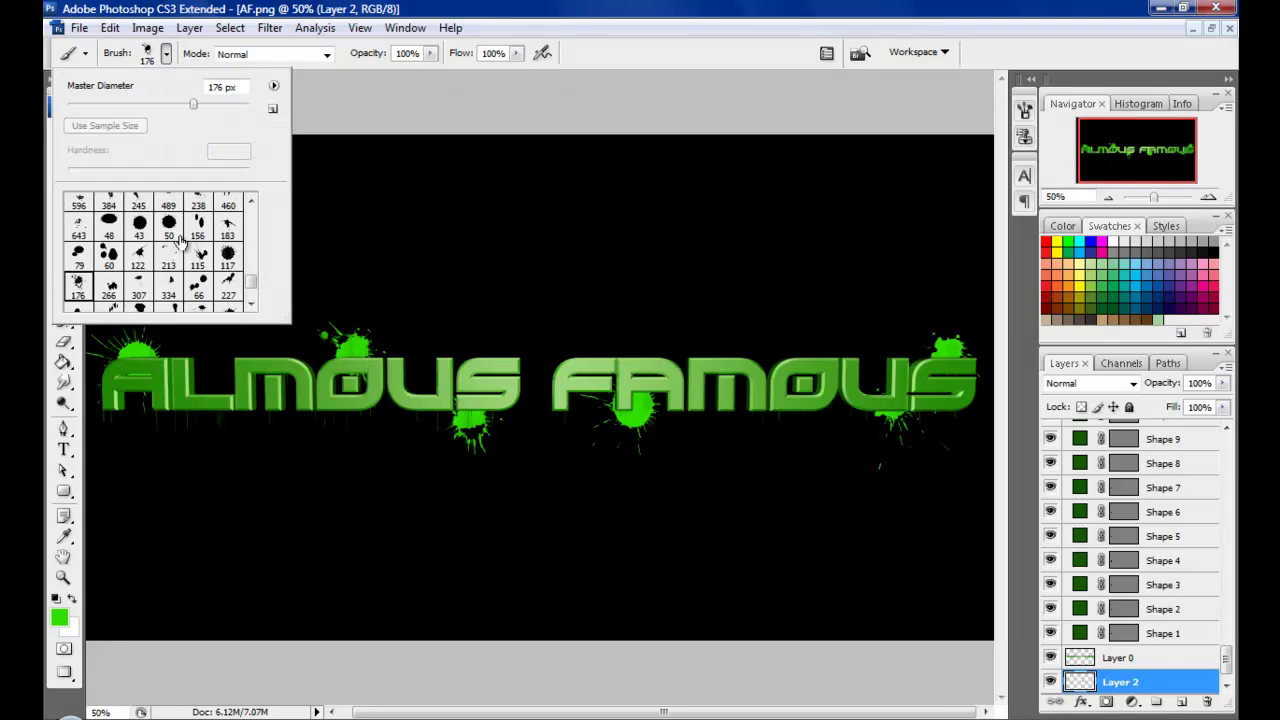
pyautogui.click(80, 286)
# Stamp a large 489 px splatter at the lower right and reconfirm the foreground colour
pyautogui.click(655, 212)
pyautogui.click(191, 566)
pyautogui.click(166, 53)
pyautogui.click(169, 228)
pyautogui.click(920, 558)
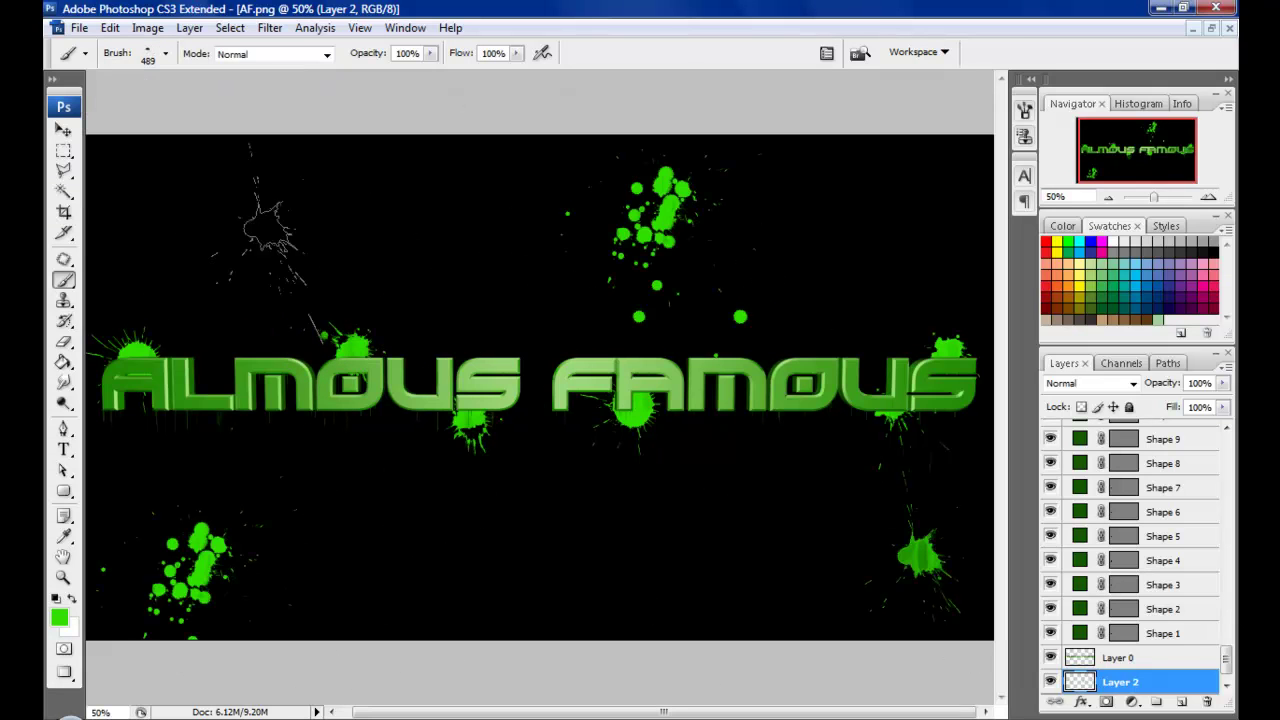
pyautogui.click(63, 150)
pyautogui.click(59, 617)
pyautogui.click(1180, 483)
pyautogui.click(63, 490)
# Draw a green bar above the title, move it down and tilt it about 10 degrees
pyautogui.click(120, 492)
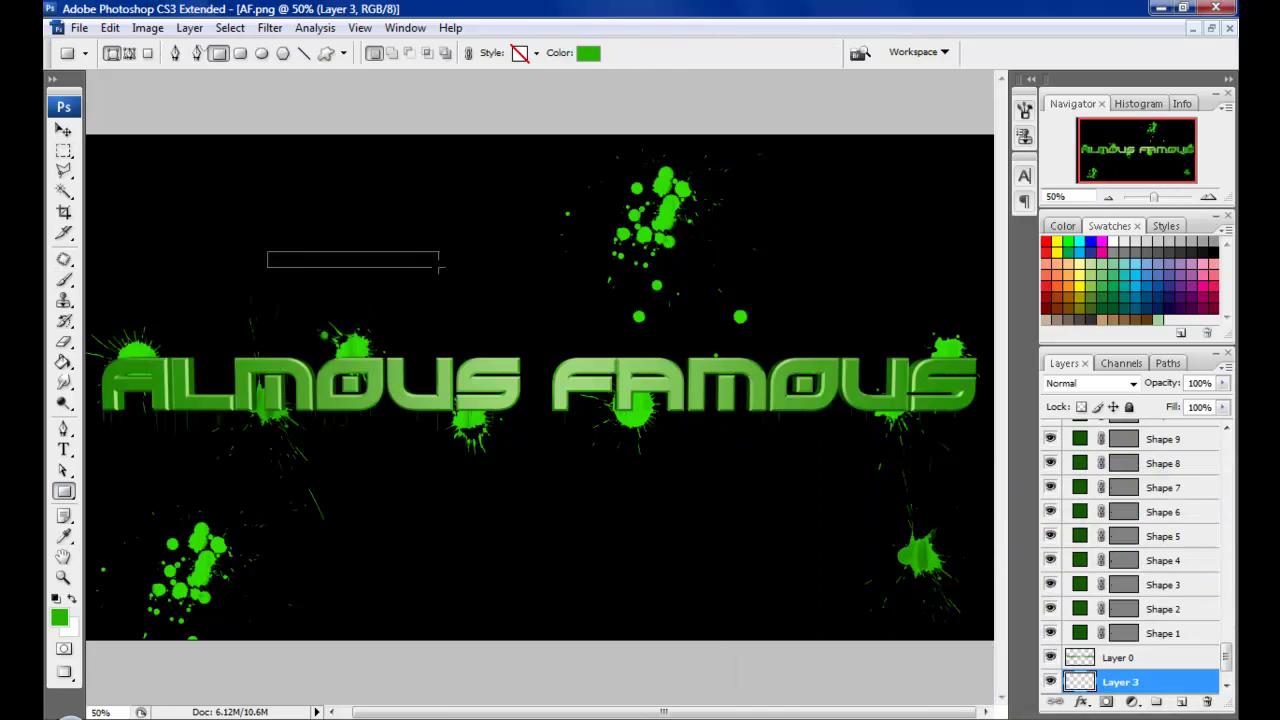
pyautogui.moveTo(267, 252); pyautogui.dragTo(484, 284)
pyautogui.press('v')
pyautogui.moveTo(322, 262); pyautogui.dragTo(364, 334)
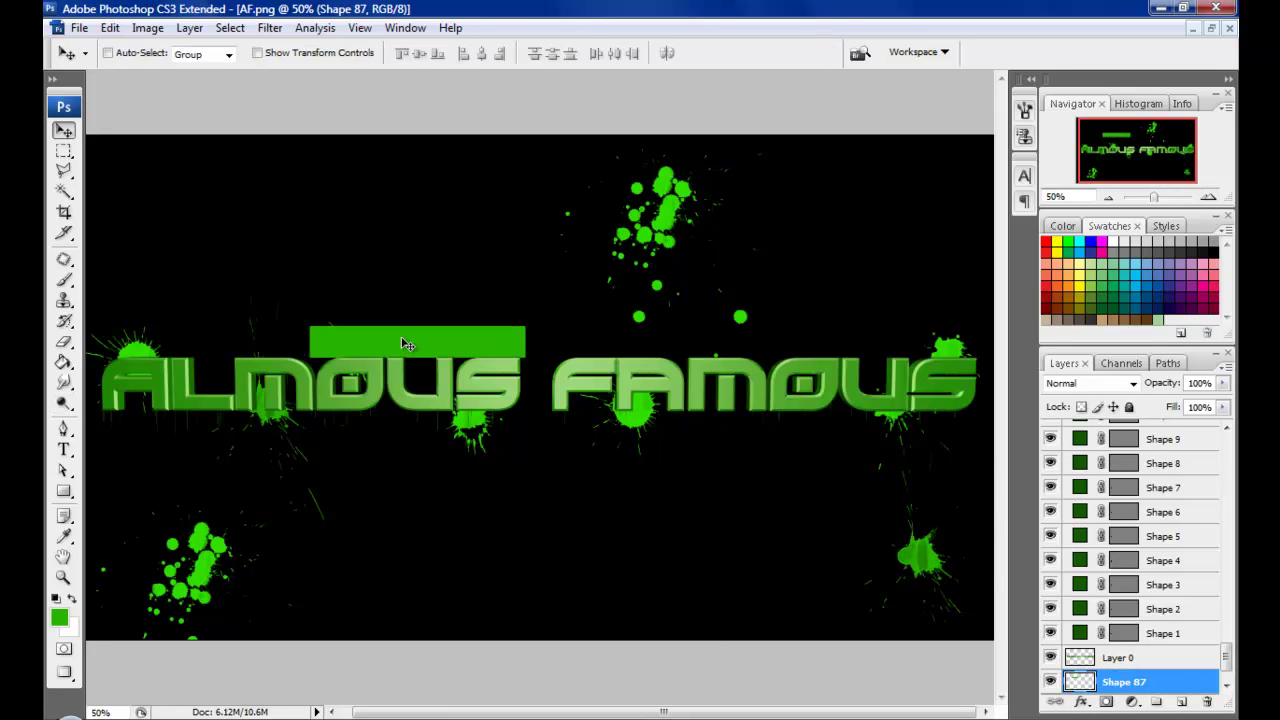
pyautogui.hotkey('ctrl', 't')
pyautogui.moveTo(540, 360); pyautogui.dragTo(532, 318)
pyautogui.press('Return')
# Add the channel URL text at 30 pt and move it onto the green bar
pyautogui.press('t')
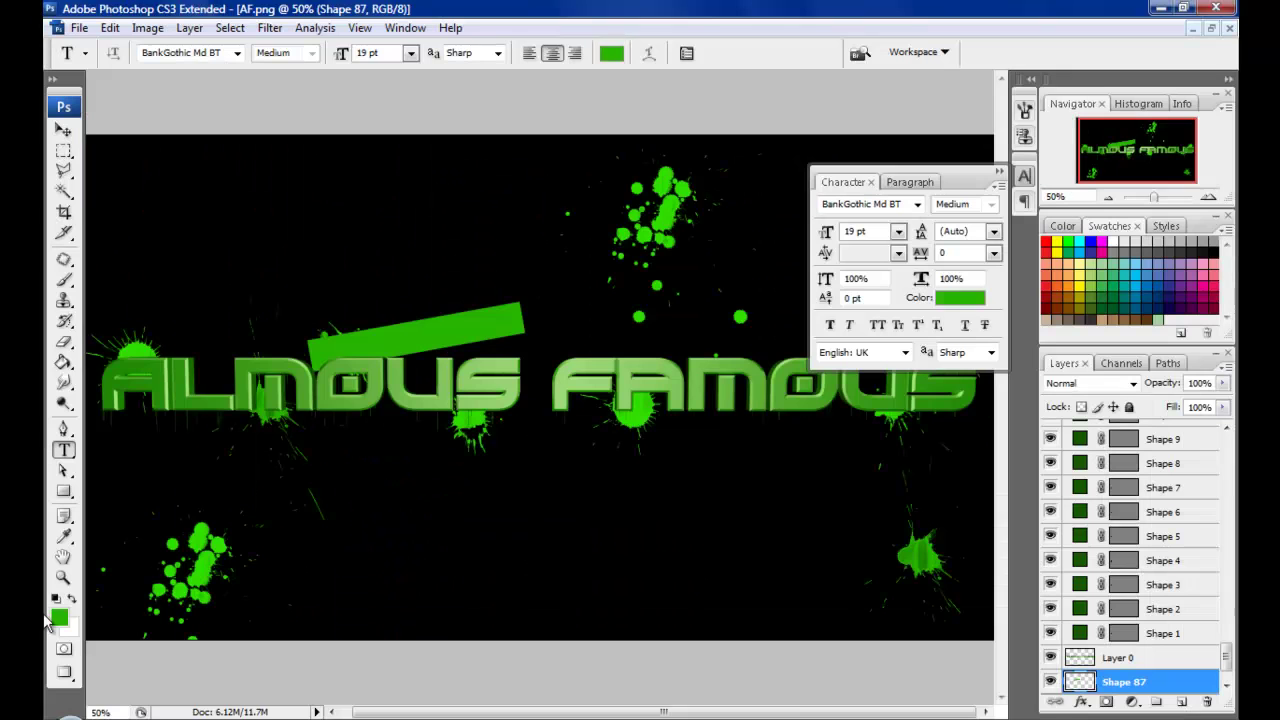
pyautogui.click(331, 347)
pyautogui.write('www.youtube.com/user/AFDesigns')
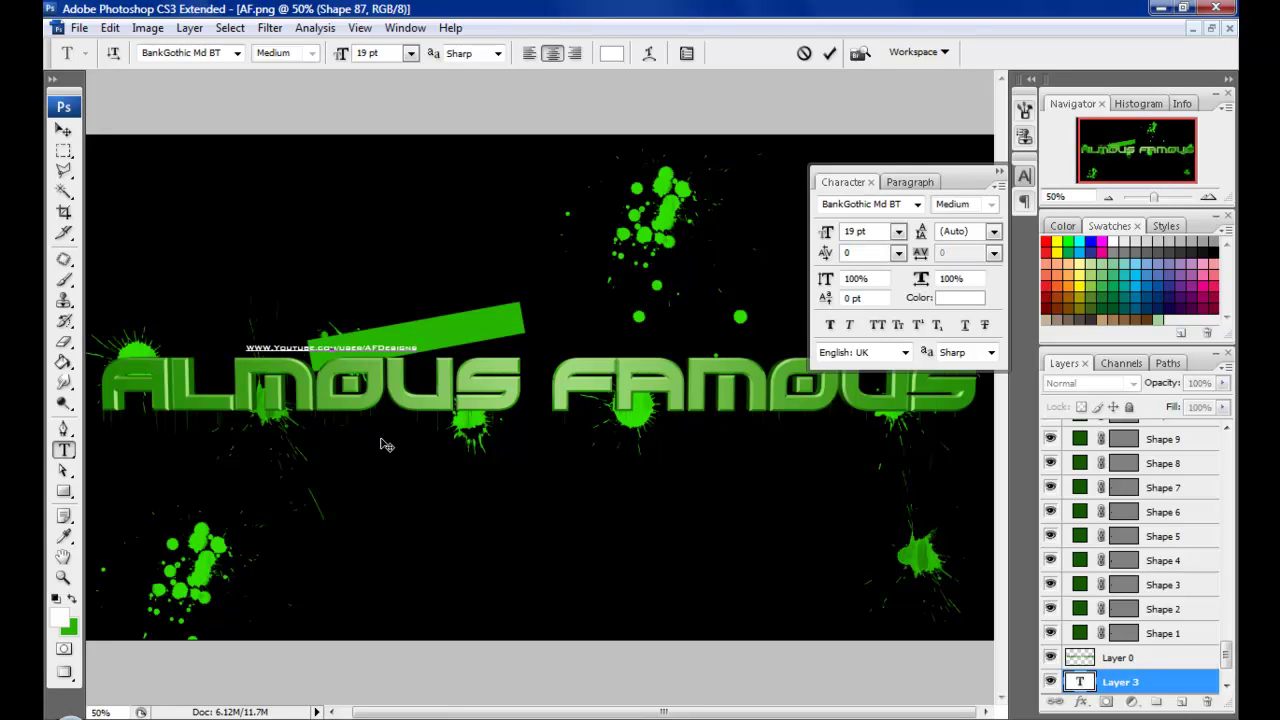
pyautogui.write('HD')
pyautogui.hotkey('ctrl', 'a')
pyautogui.moveTo(200, 400); pyautogui.dragTo(187, 408)
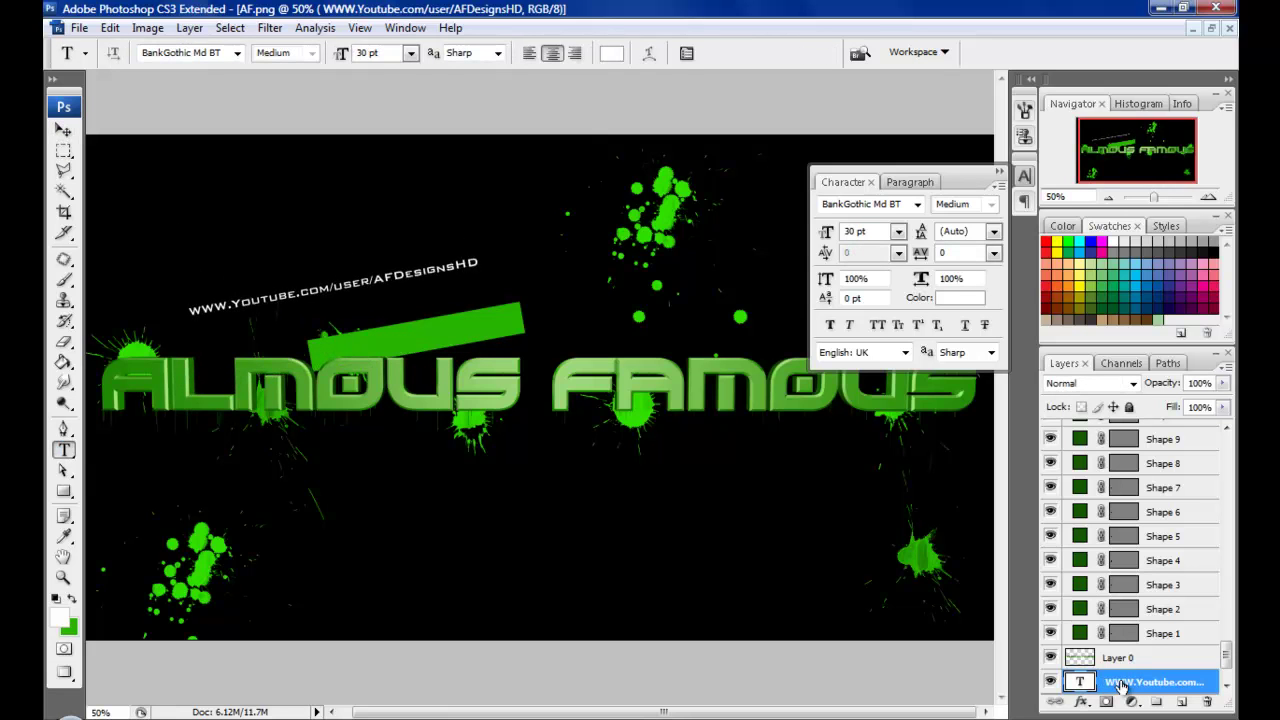
pyautogui.click(63, 130)
pyautogui.moveTo(425, 465); pyautogui.dragTo(550, 505)
# Try transforming the green bar, then delete the old bar
pyautogui.scroll(-2, 1130, 550)
pyautogui.click(1124, 633)
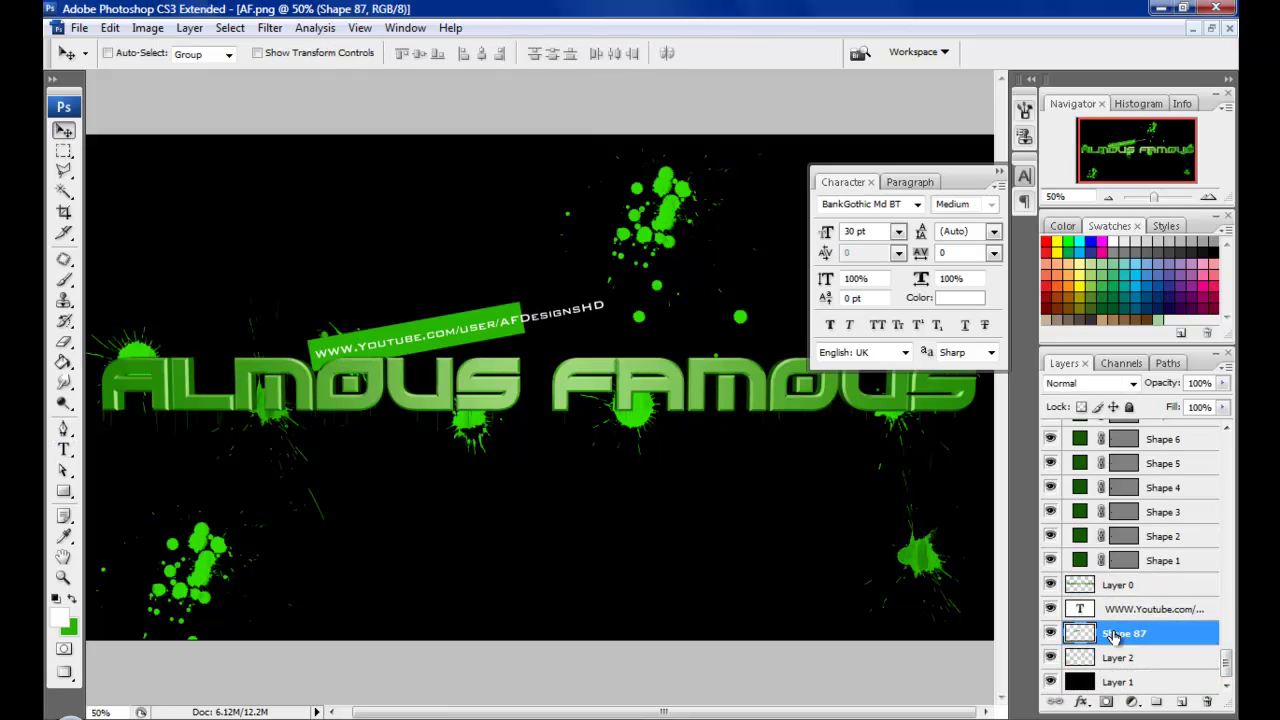
pyautogui.hotkey('ctrl', 't')
pyautogui.press('Return')
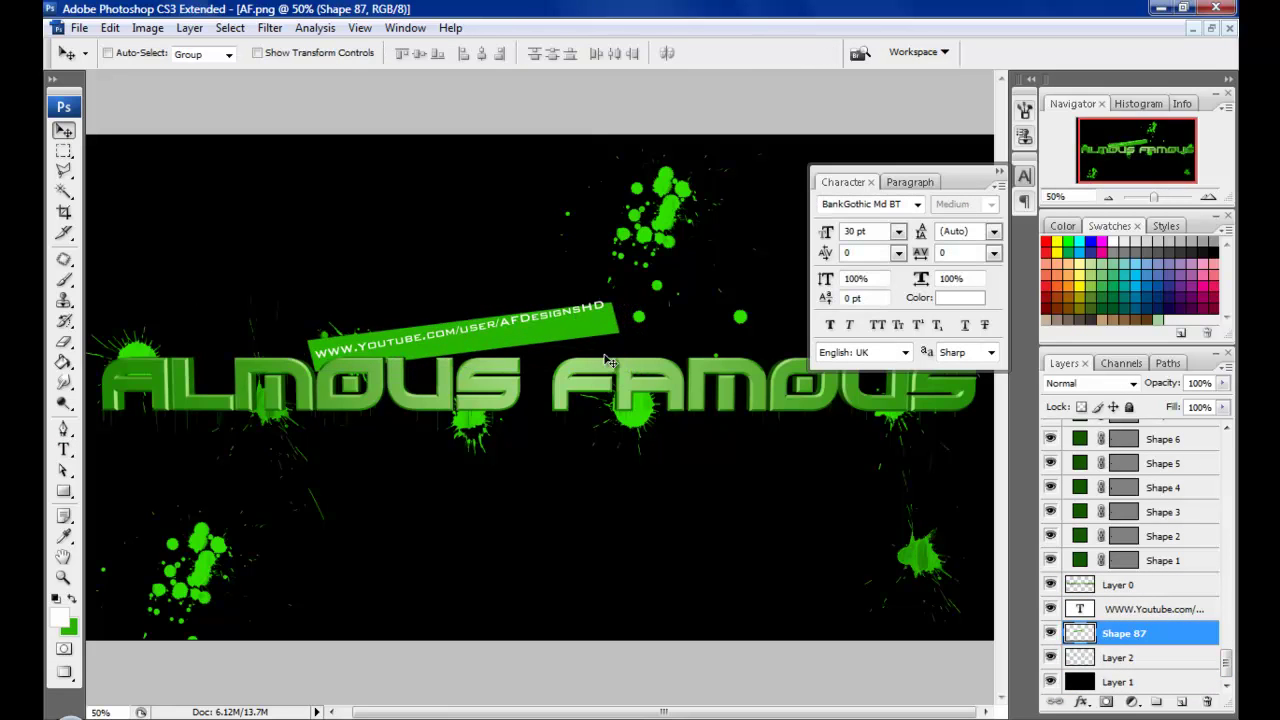
pyautogui.hotkey('ctrl', 'z')
pyautogui.click(1124, 633)
pyautogui.hotkey('ctrl', 't')
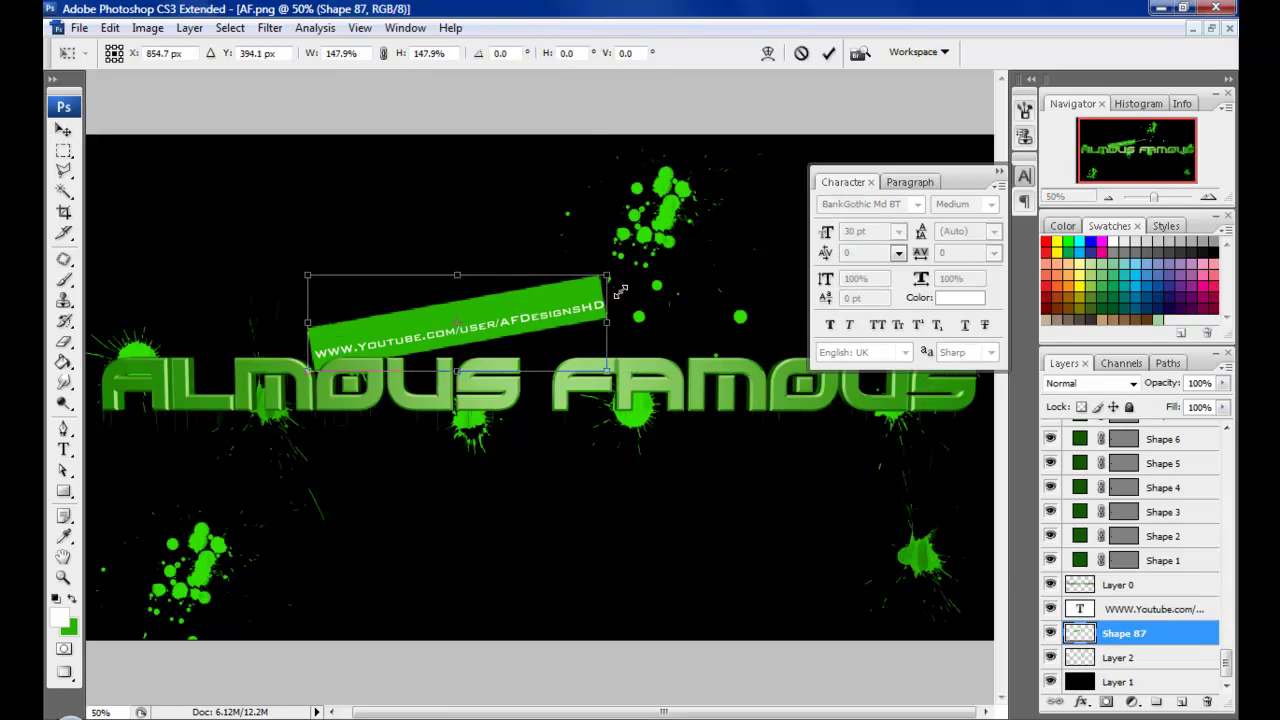
pyautogui.press('Return')
pyautogui.press('Delete')
pyautogui.press('Return')
# Draw a new green bar around the URL text and rotate it to match the slant
pyautogui.rightClick(63, 490)
pyautogui.click(128, 491)
pyautogui.moveTo(303, 316)
pyautogui.mouseDown()
pyautogui.moveTo(628, 343)
pyautogui.moveTo(648, 330)
pyautogui.mouseUp()
pyautogui.press('x')
pyautogui.press('o')
pyautogui.hotkey('ctrl', 't')
pyautogui.press('Return')
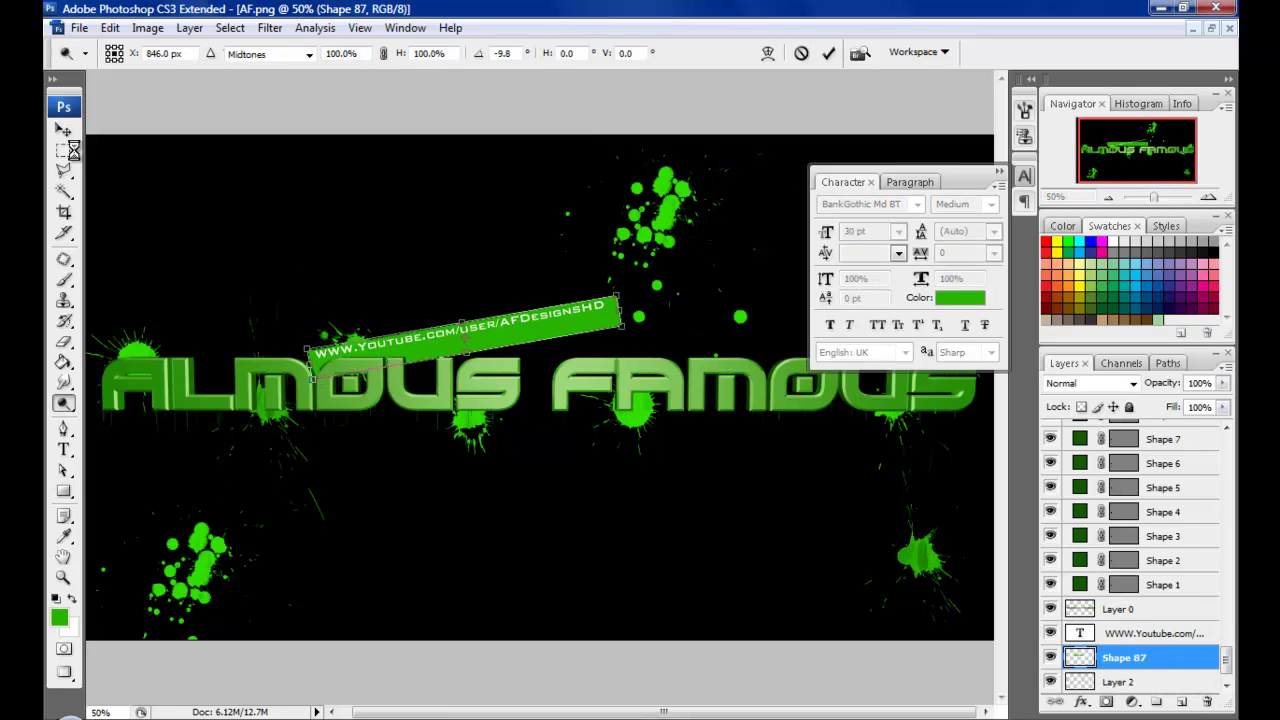
pyautogui.click(63, 131)
# Give the URL text layer a Drop Shadow style
pyautogui.doubleClick(1150, 633)
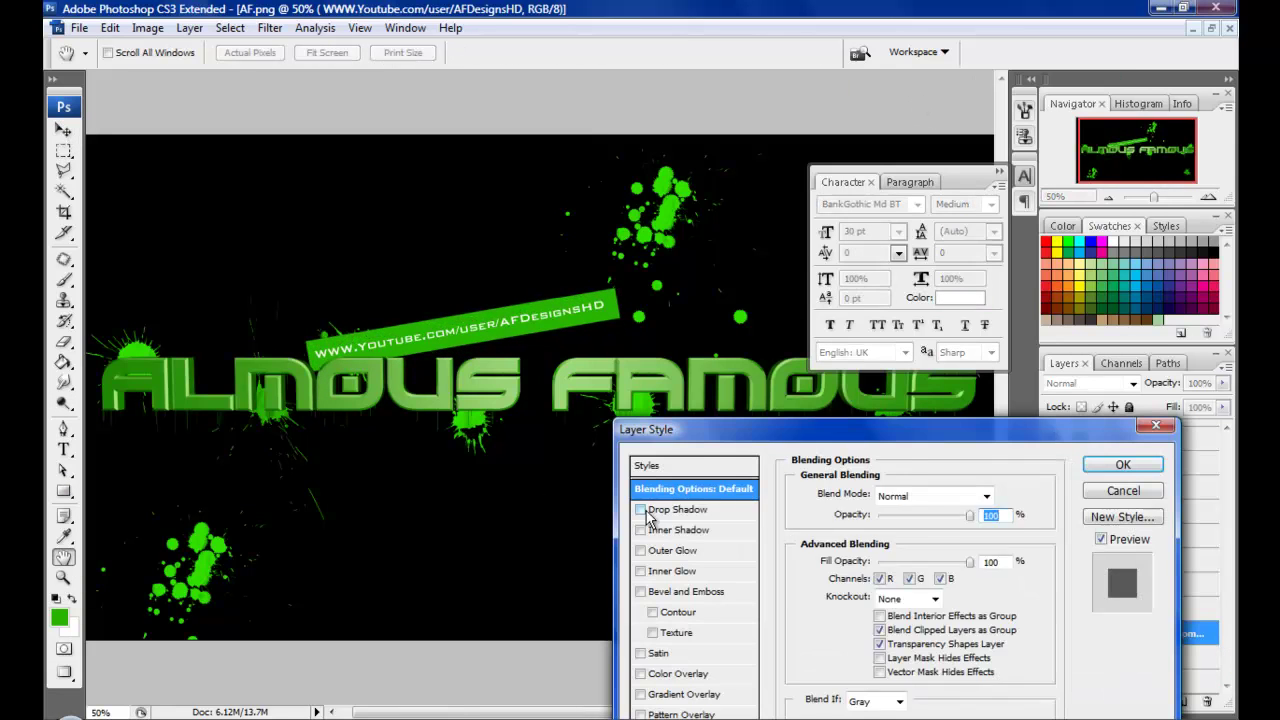
pyautogui.click(680, 509)
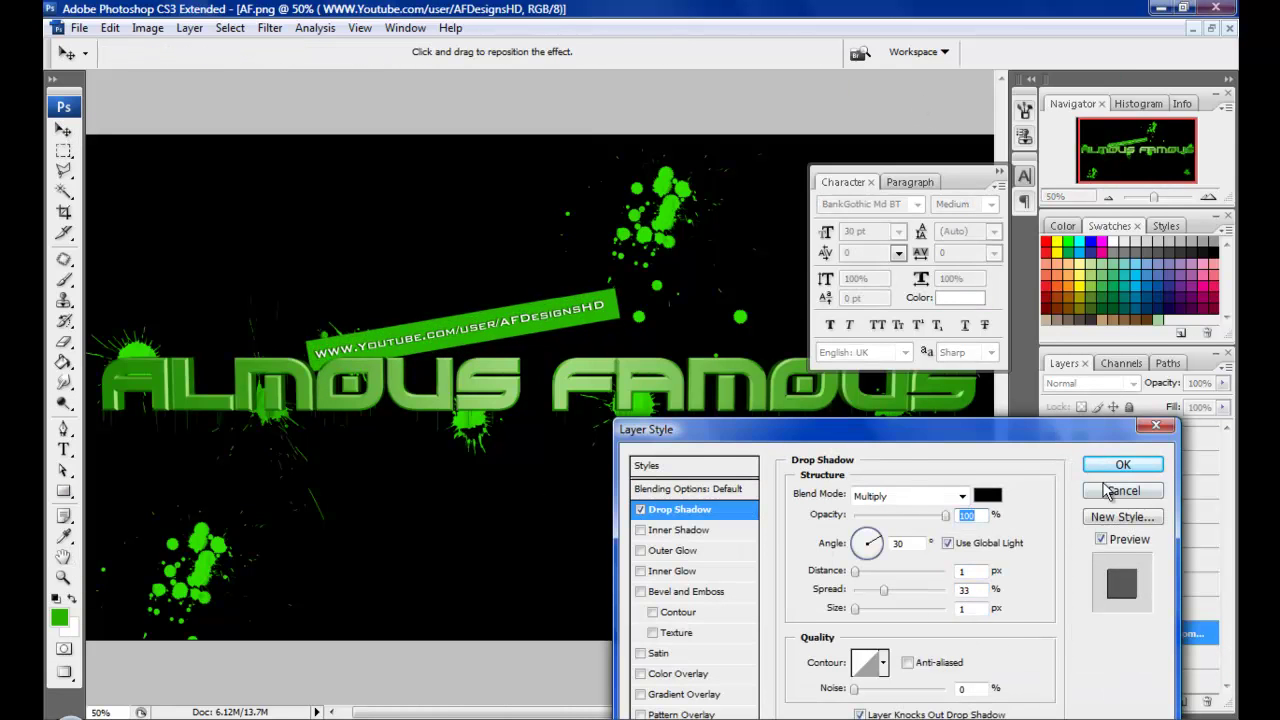
pyautogui.click(1123, 464)
# Type 'Alm0us Fam0us' as a new text line on the lower bar
pyautogui.scroll(-3, 1224, 654)
pyautogui.click(1140, 633)
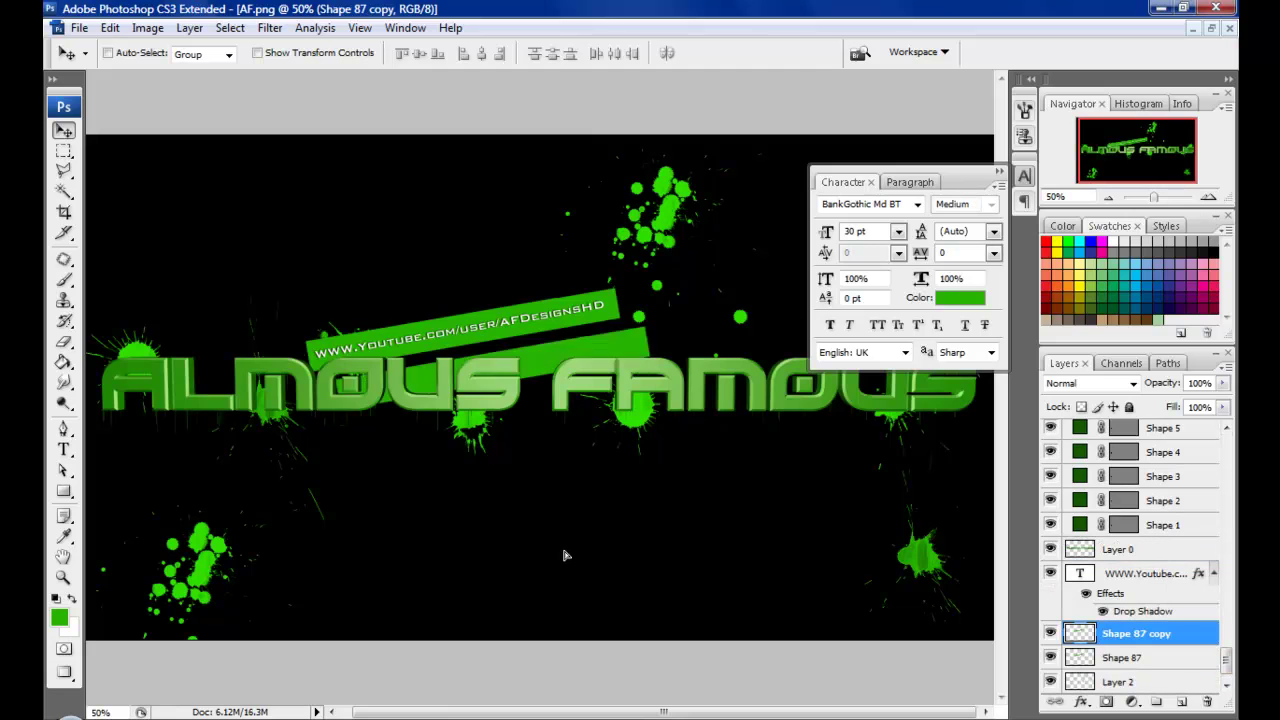
pyautogui.moveTo(392, 447); pyautogui.dragTo(656, 569)
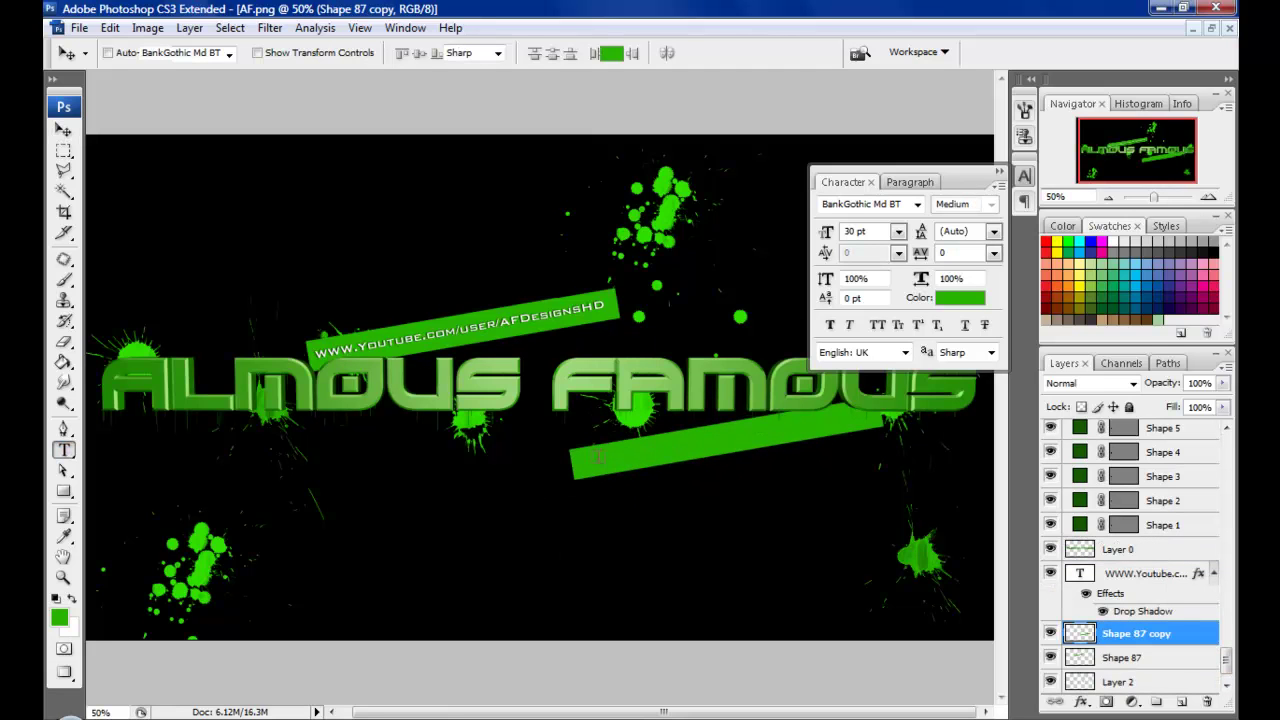
pyautogui.click(598, 456)
pyautogui.write('iF3ar Designs')
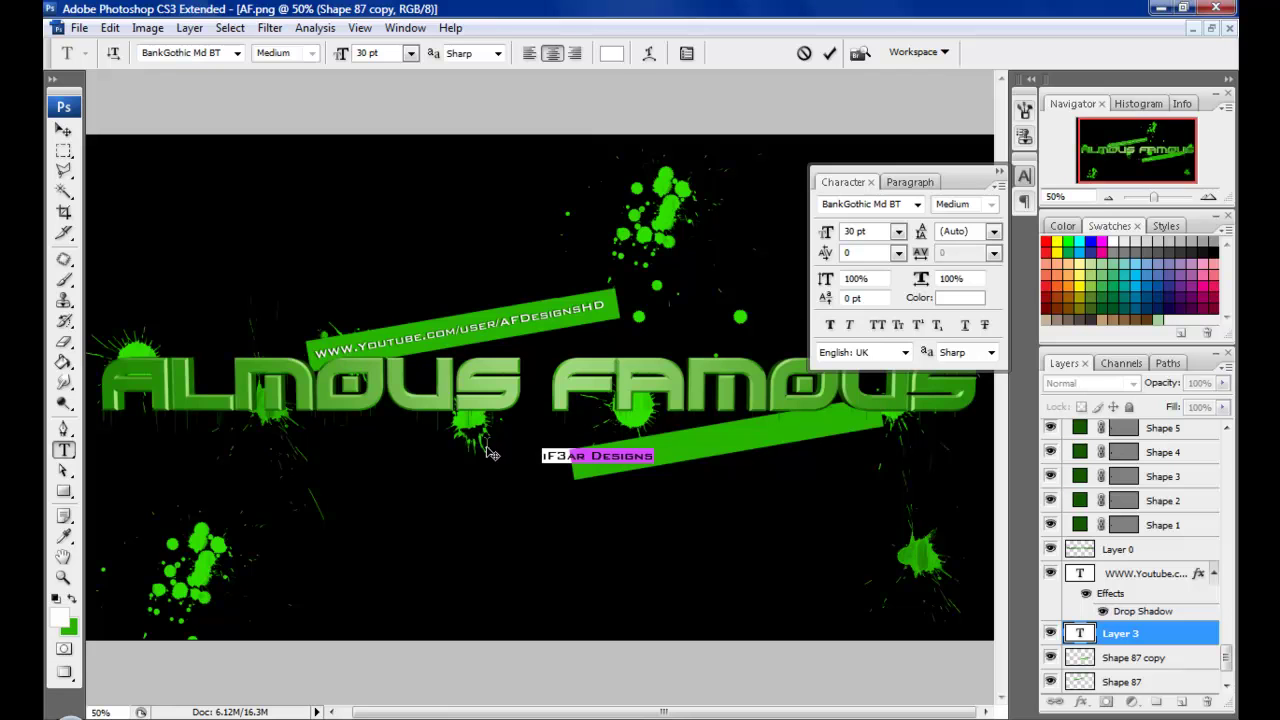
pyautogui.write('AlmOus Famo')
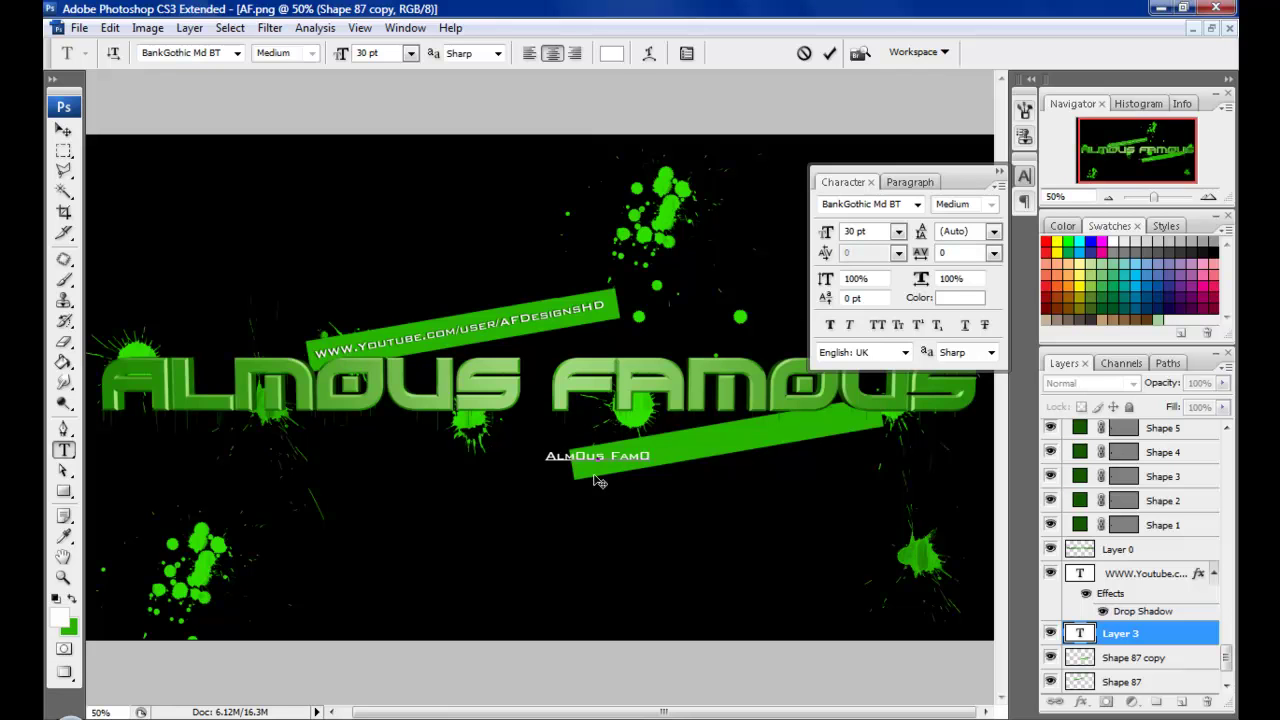
# Free-transform the lower green bar to half its width
pyautogui.click(1118, 657)
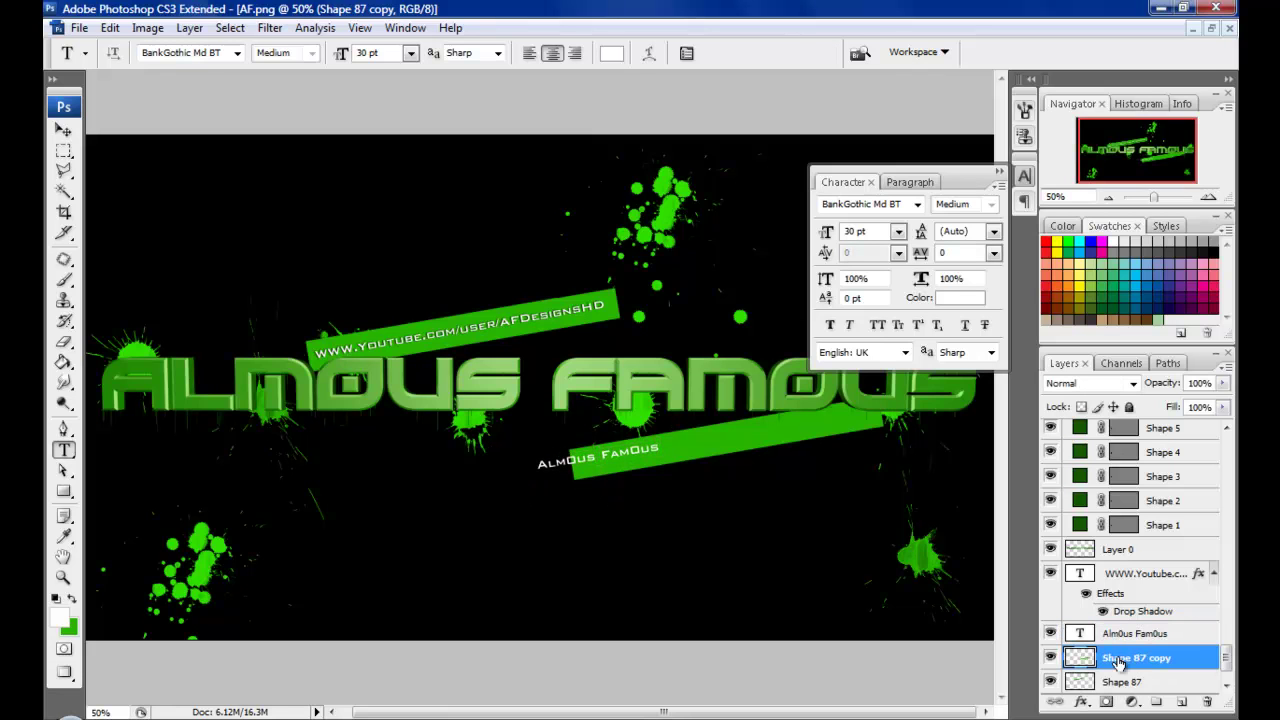
pyautogui.hotkey('ctrl', 't')
pyautogui.moveTo(568, 438); pyautogui.dragTo(718, 458)
pyautogui.press('Return')
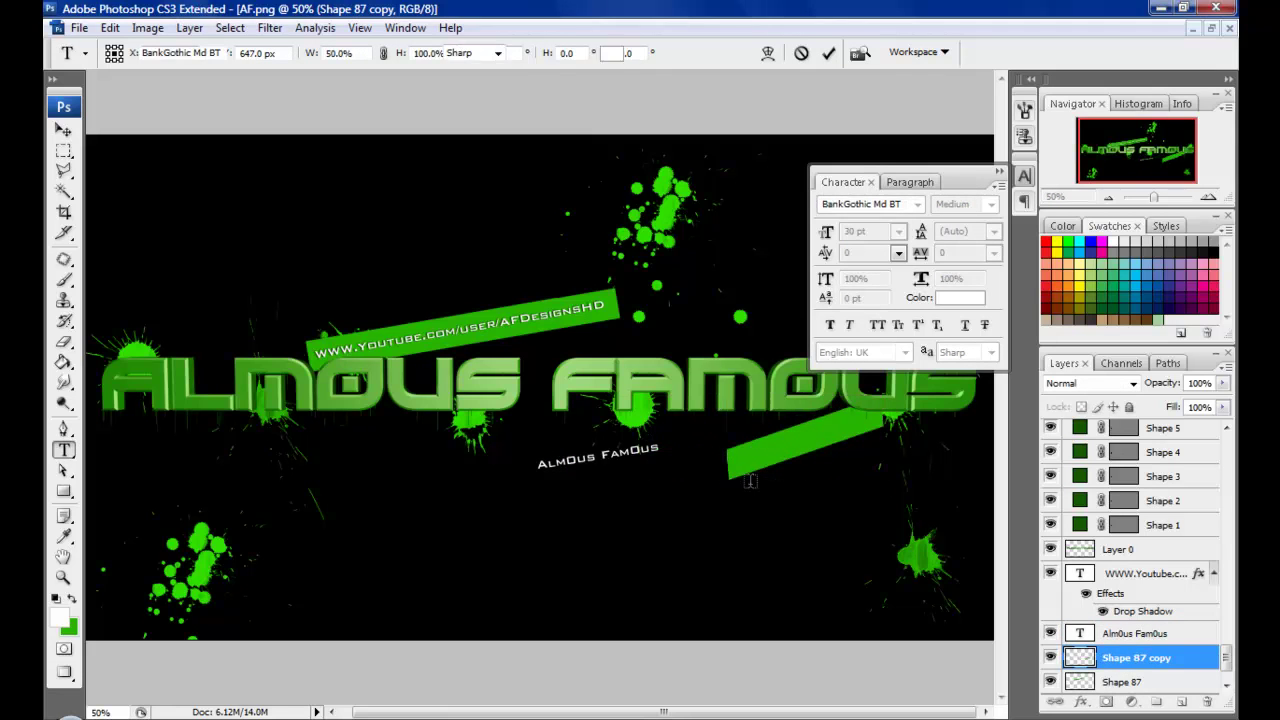
# Draw a shorter bar below the title, tilt it like the upper one and move it up and right
pyautogui.press('u')
pyautogui.moveTo(533, 475); pyautogui.dragTo(671, 502)
pyautogui.press('v')
pyautogui.hotkey('ctrl', 't')
pyautogui.moveTo(523, 486); pyautogui.dragTo(537, 523)
pyautogui.press('Return')
pyautogui.moveTo(600, 480)
pyautogui.mouseDown()
pyautogui.moveTo(662, 534)
pyautogui.moveTo(581, 436)
pyautogui.moveTo(741, 518)
pyautogui.mouseUp()
pyautogui.click(1134, 633)
# Place the Alm0us Fam0us text on the bar and give it a drop shadow
pyautogui.moveTo(566, 523); pyautogui.dragTo(730, 488)
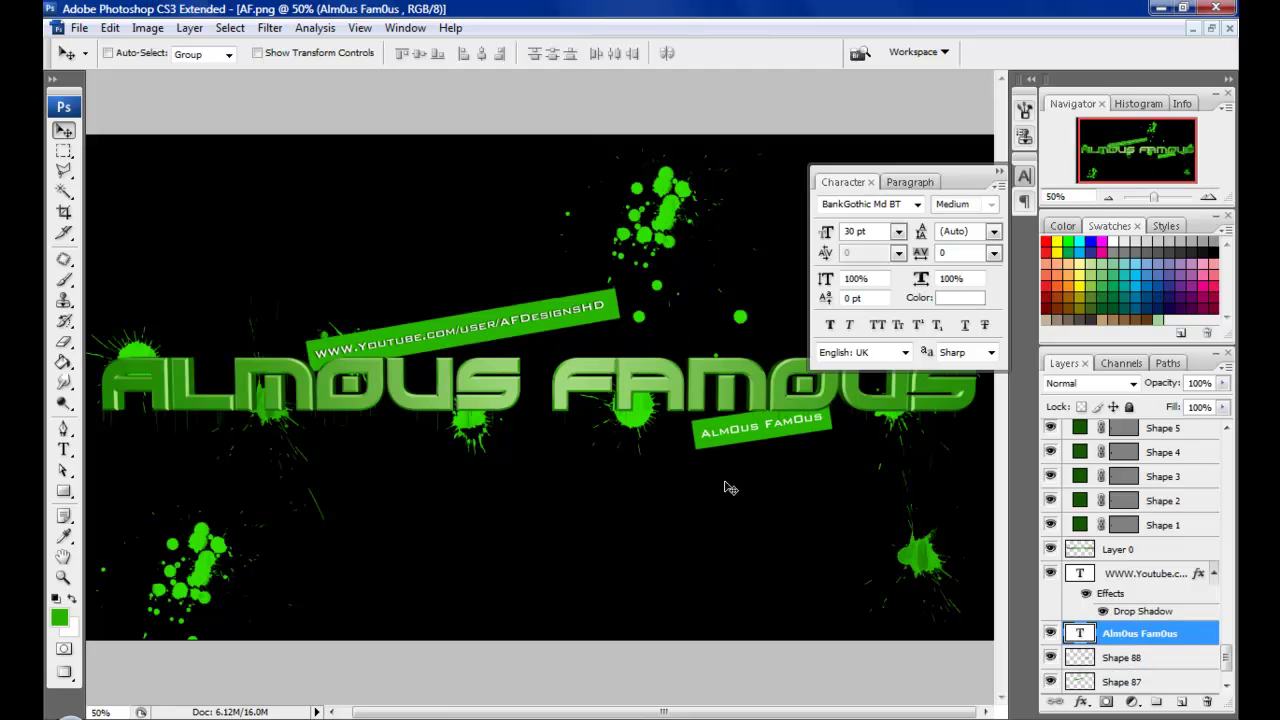
pyautogui.doubleClick(1160, 633)
pyautogui.click(646, 497)
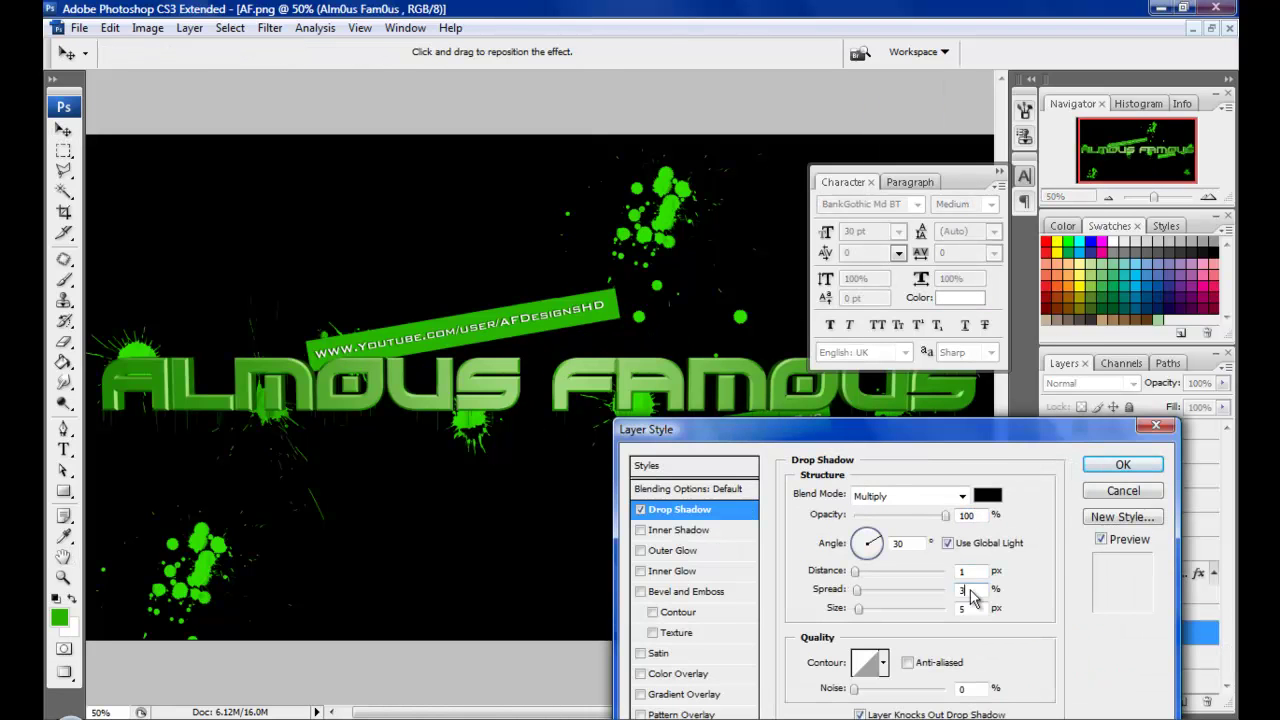
pyautogui.moveTo(700, 377); pyautogui.dragTo(405, 517)
pyautogui.click(847, 554)
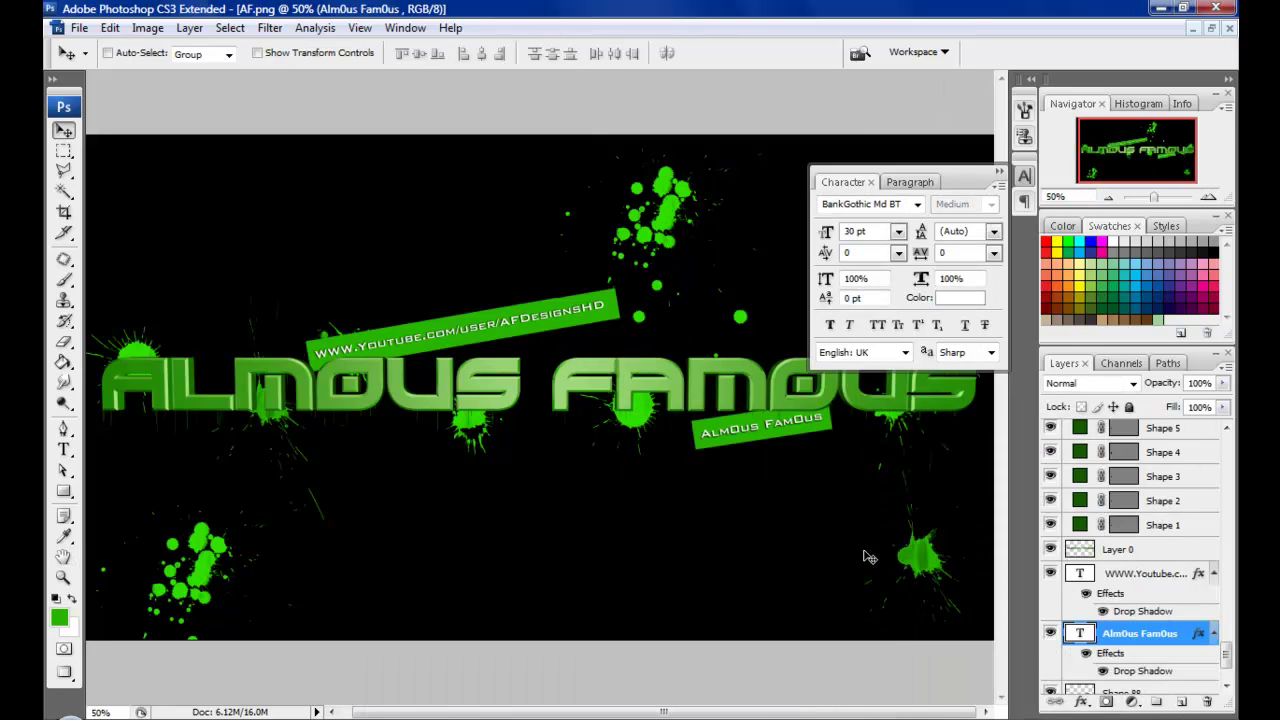
# Add a small white signature line and move it to the bottom-right corner
pyautogui.click(63, 449)
pyautogui.click(72, 598)
pyautogui.click(473, 588)
pyautogui.write('iF3ar Designs')
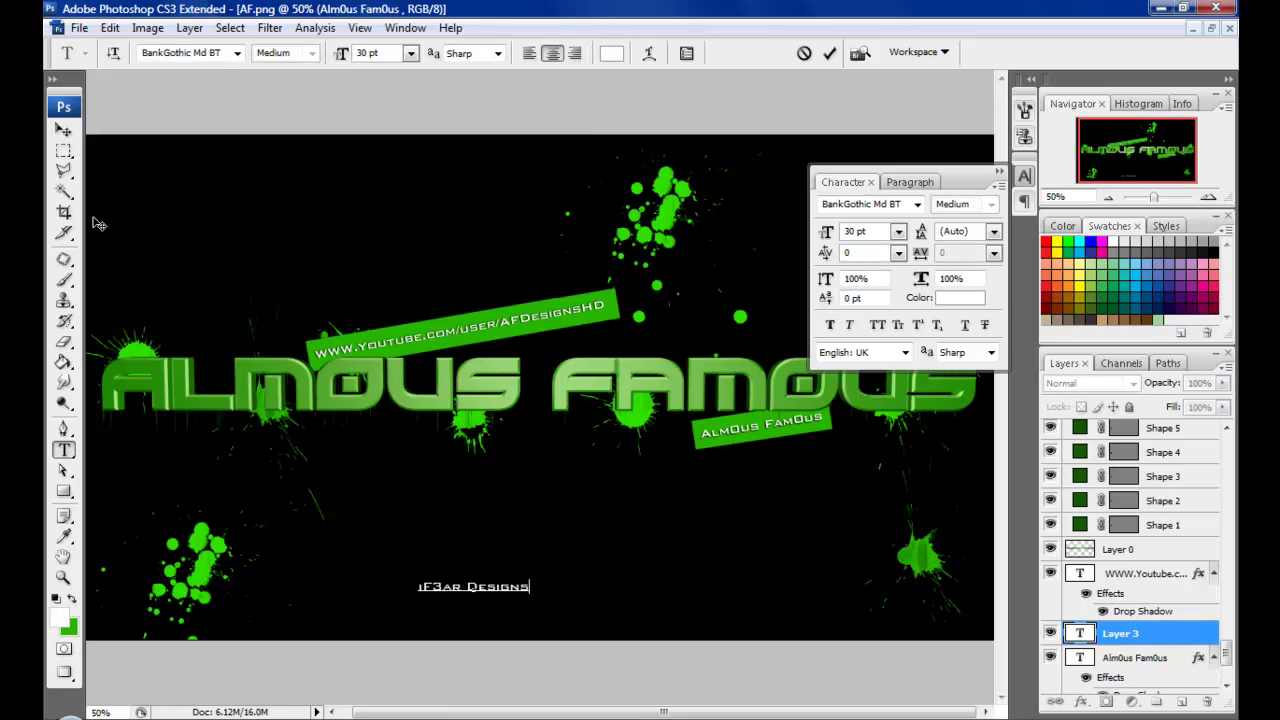
pyautogui.write('Designs')
pyautogui.hotkey('ctrl', 'Return')
pyautogui.click(63, 130)
pyautogui.moveTo(771, 663); pyautogui.dragTo(99, 180)
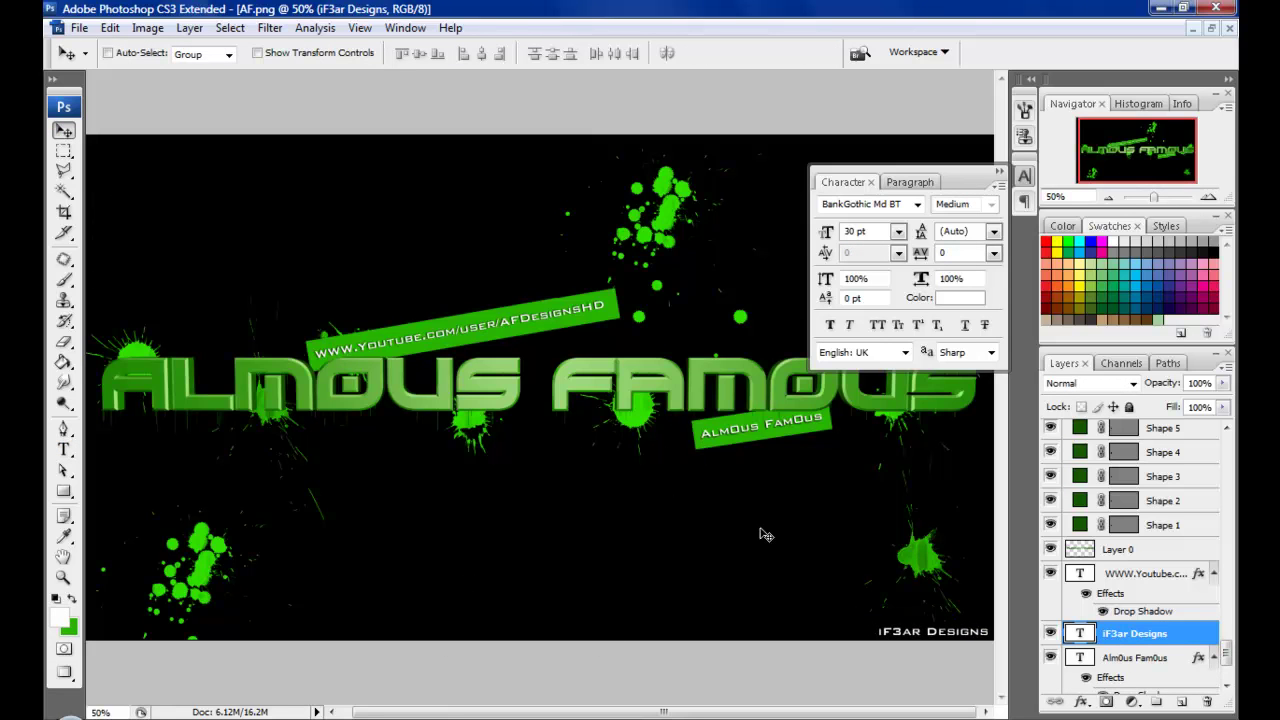